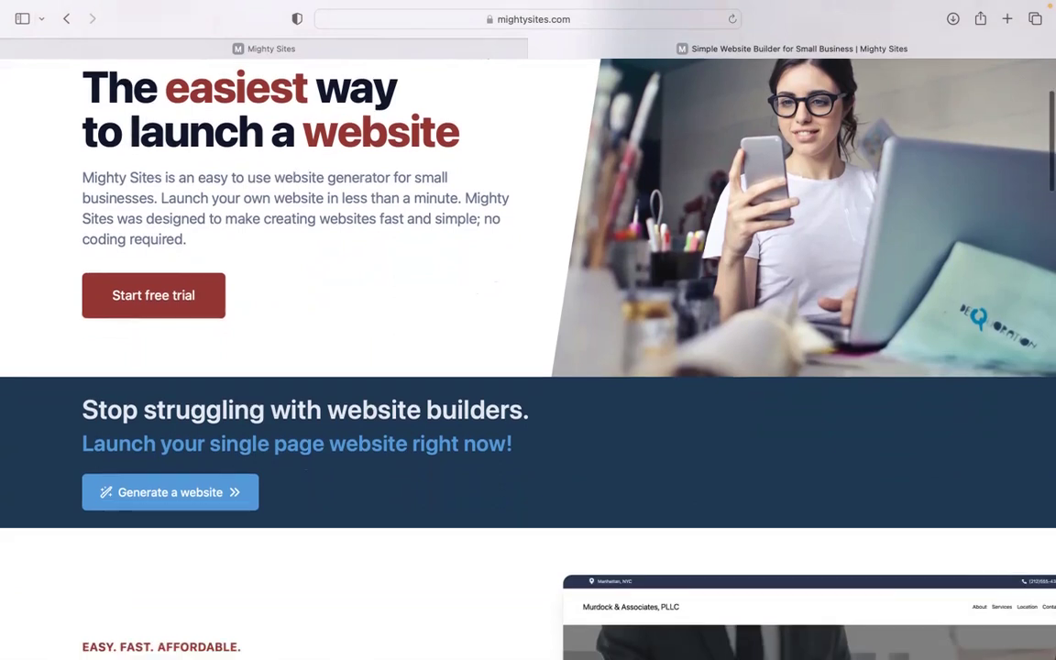
Scroll down the mightysites.com marketing homepage to look it over.
{"action": "scroll", "coordinate": [528, 357], "scroll_direction": "down", "scroll_amount": 1}
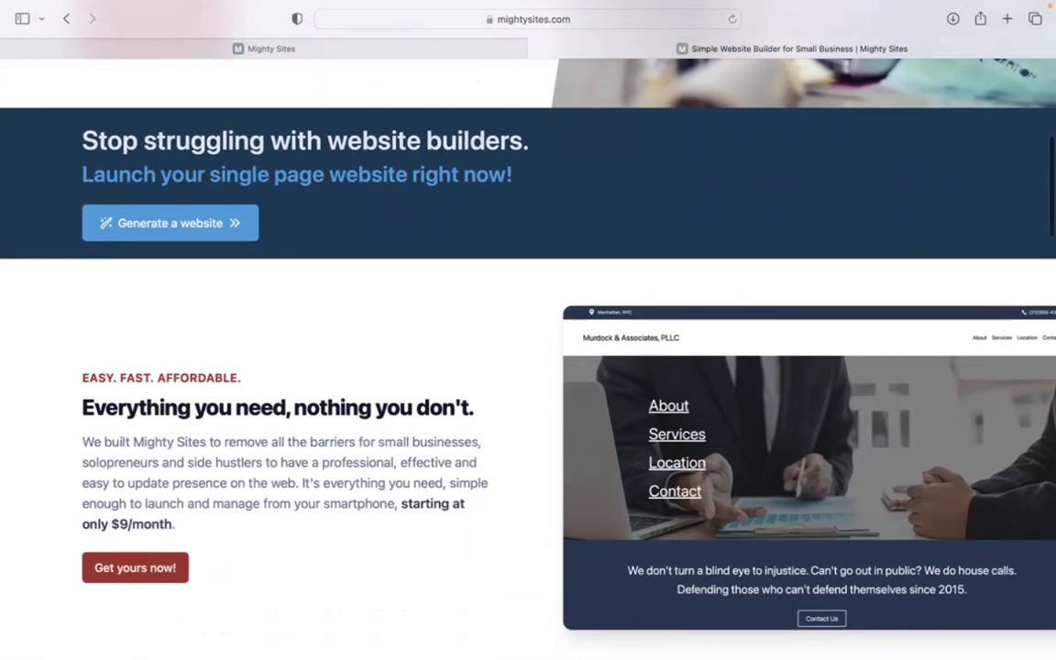
{"action": "scroll", "coordinate": [528, 357], "scroll_direction": "down", "scroll_amount": 3}
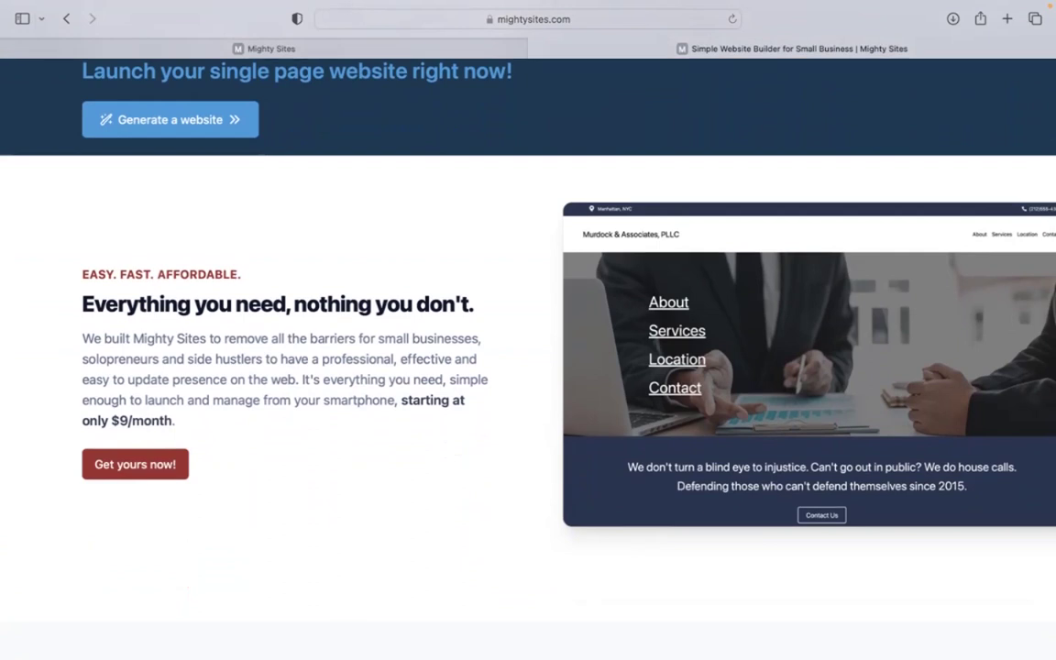
{"action": "scroll", "coordinate": [528, 357], "scroll_direction": "down", "scroll_amount": 3}
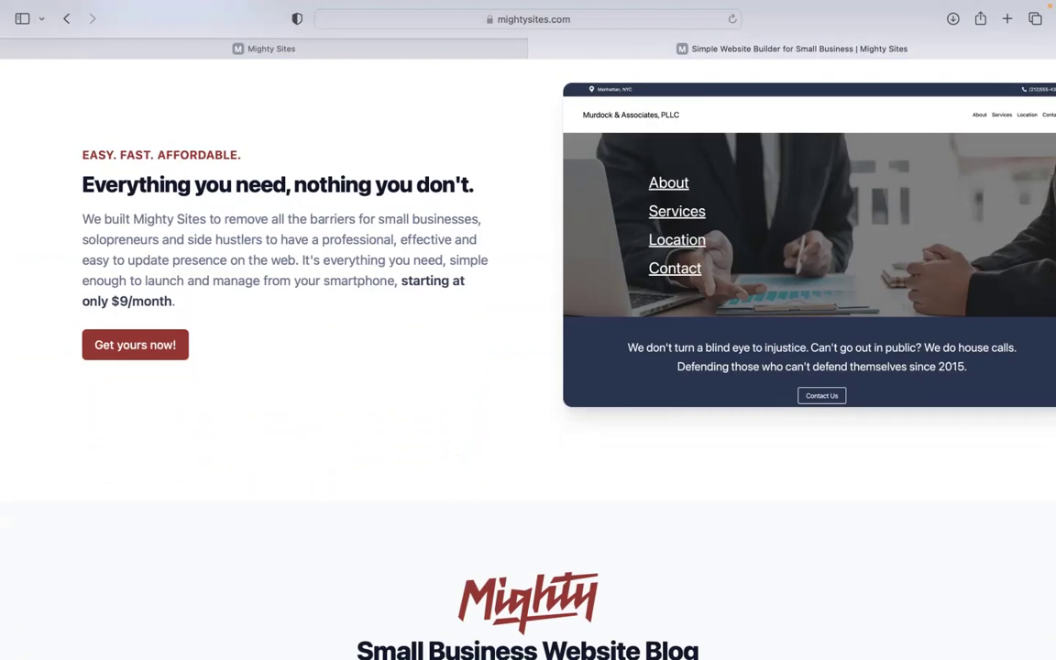
{"action": "scroll", "coordinate": [528, 358], "scroll_direction": "down", "scroll_amount": 1}
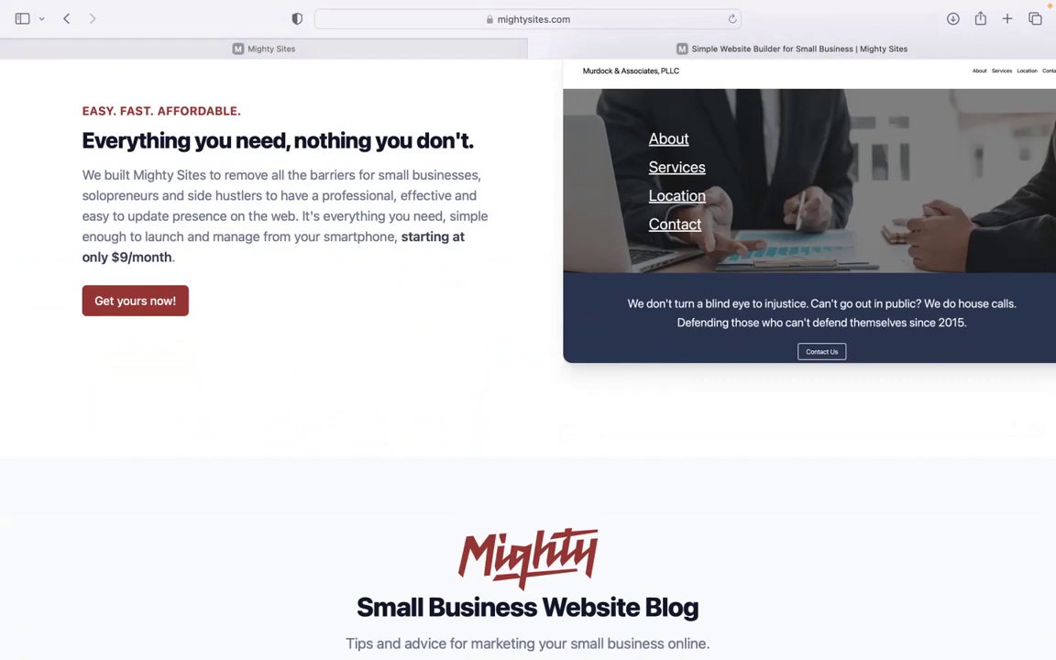
{"action": "scroll", "coordinate": [528, 357], "scroll_direction": "down", "scroll_amount": 1}
{"action": "scroll", "coordinate": [528, 357], "scroll_direction": "down", "scroll_amount": 5}
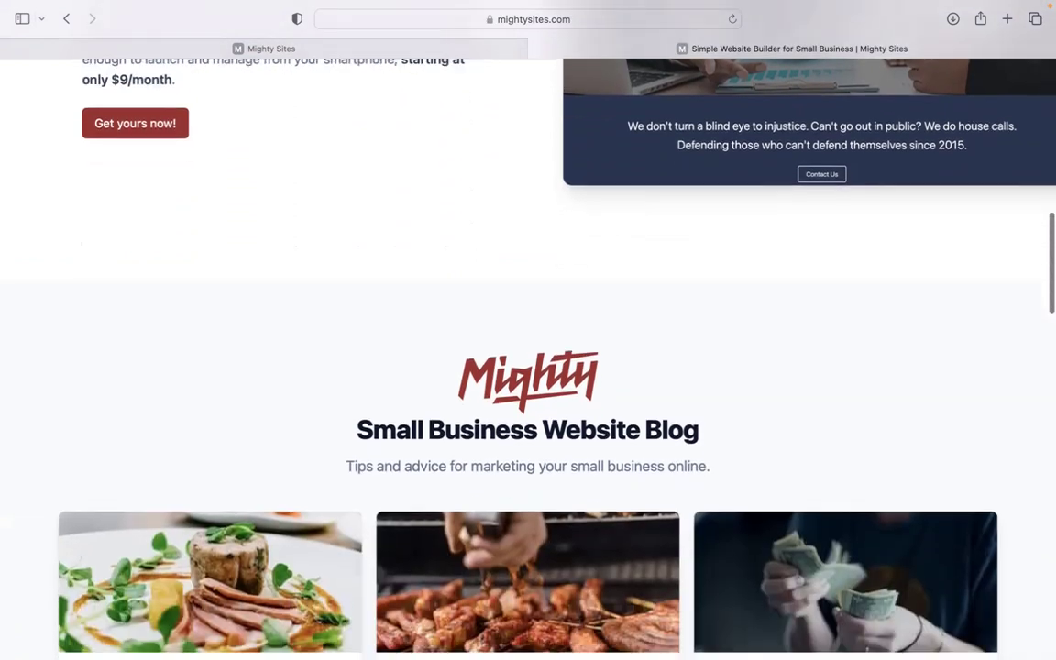
{"action": "scroll", "coordinate": [528, 358], "scroll_direction": "down", "scroll_amount": 7}
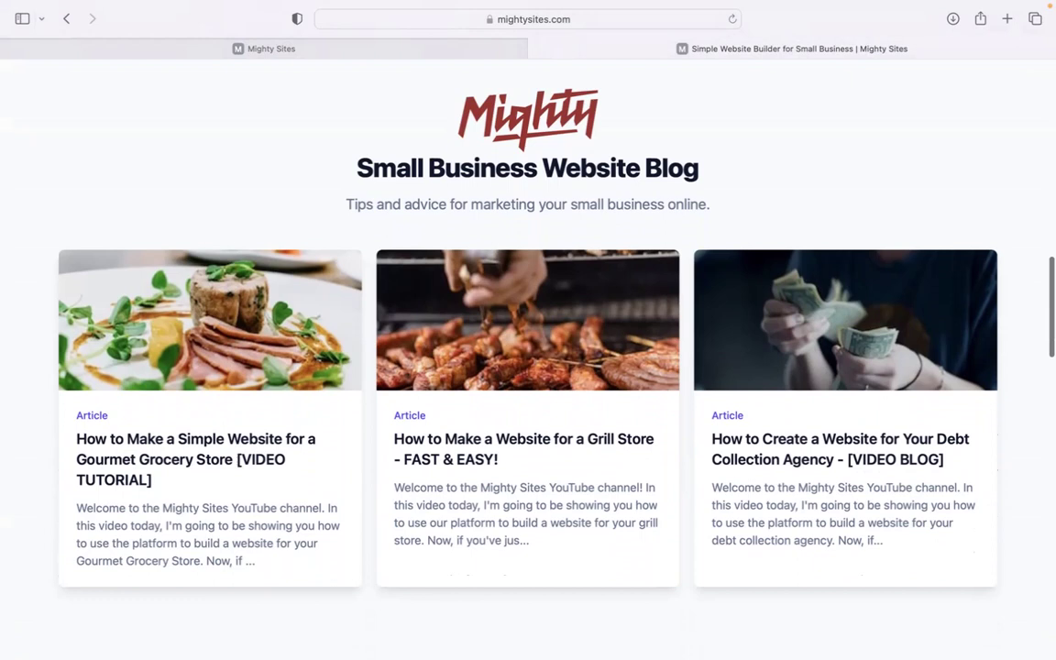
{"action": "scroll", "coordinate": [528, 358], "scroll_direction": "down", "scroll_amount": 7}
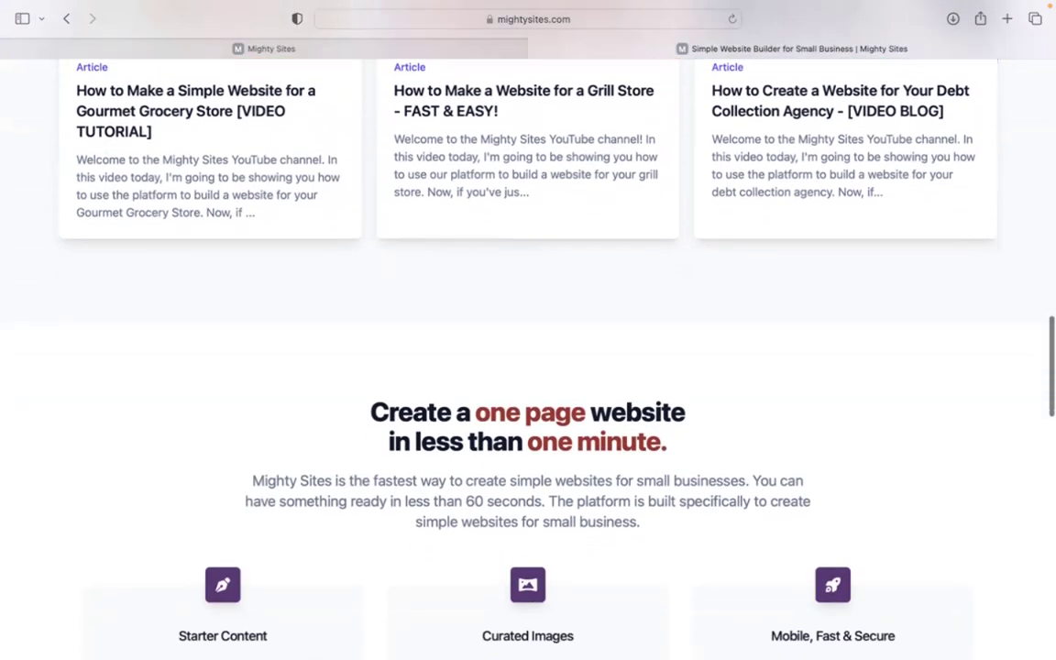
{"action": "scroll", "coordinate": [416, 190], "scroll_direction": "down", "scroll_amount": 2}
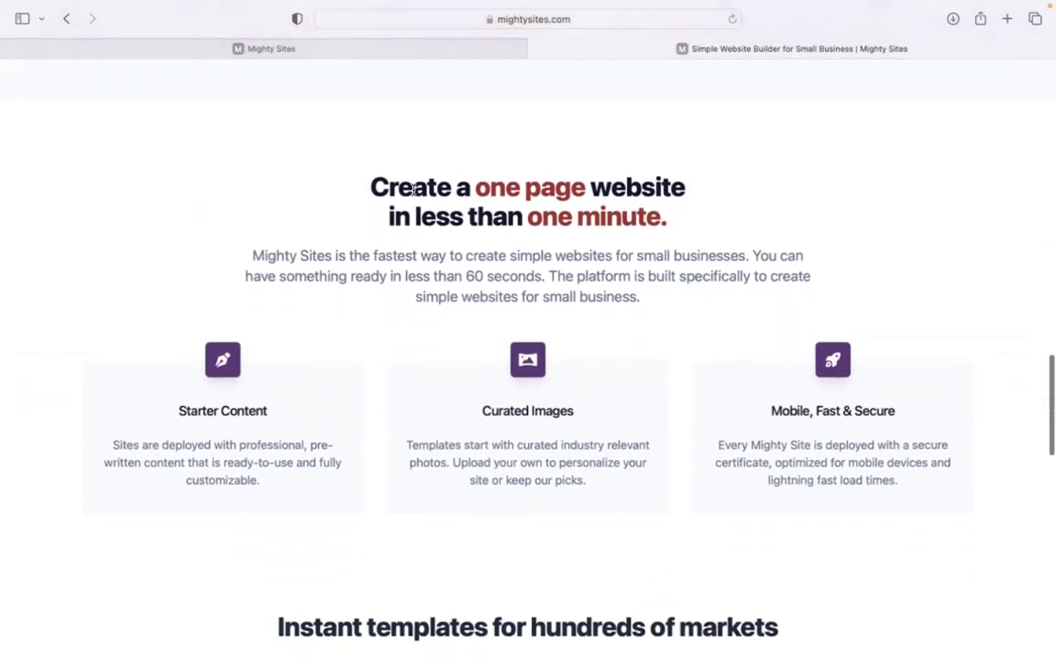
Highlight the 'Create a one page website' heading, then switch to the app.mightysites.com tab.
{"action": "left_click_drag", "start_coordinate": [349, 191], "coordinate": [695, 202]}
{"action": "left_click", "coordinate": [202, 306]}
{"action": "left_click", "coordinate": [348, 48]}
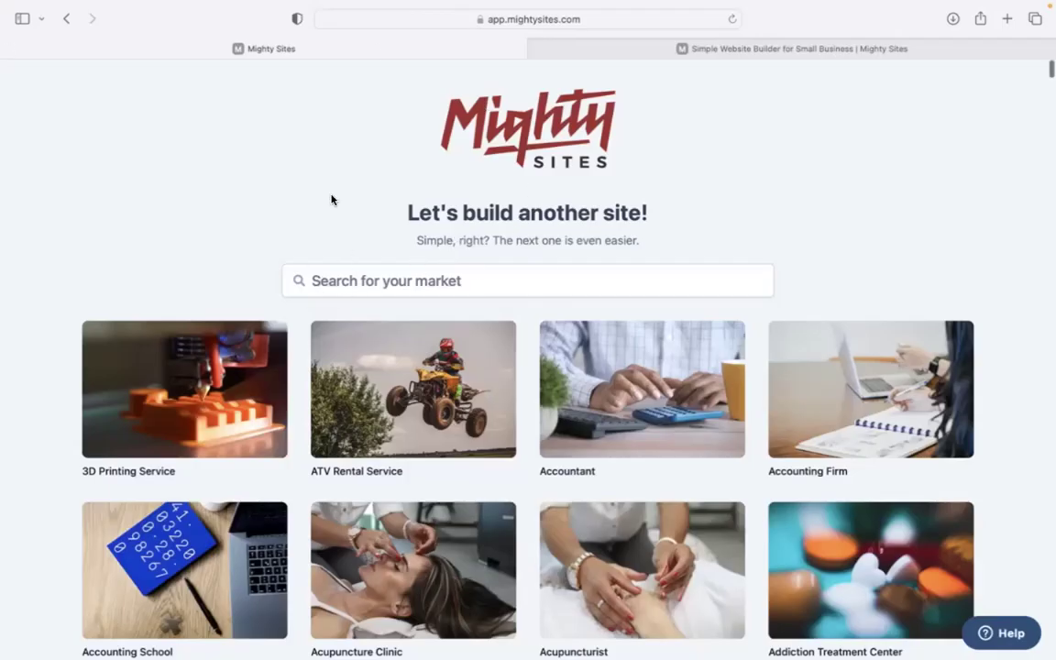
Browse the template categories on the 'Let's build another site!' page.
{"action": "scroll", "coordinate": [332, 200], "scroll_direction": "down", "scroll_amount": 5}
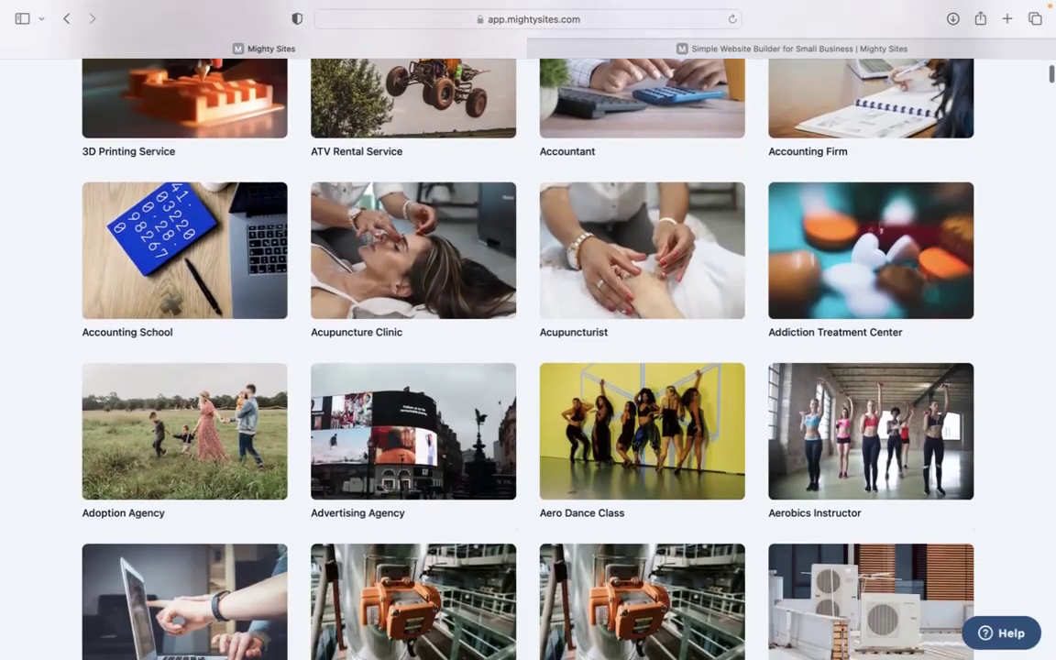
{"action": "scroll", "coordinate": [528, 358], "scroll_direction": "down", "scroll_amount": 5}
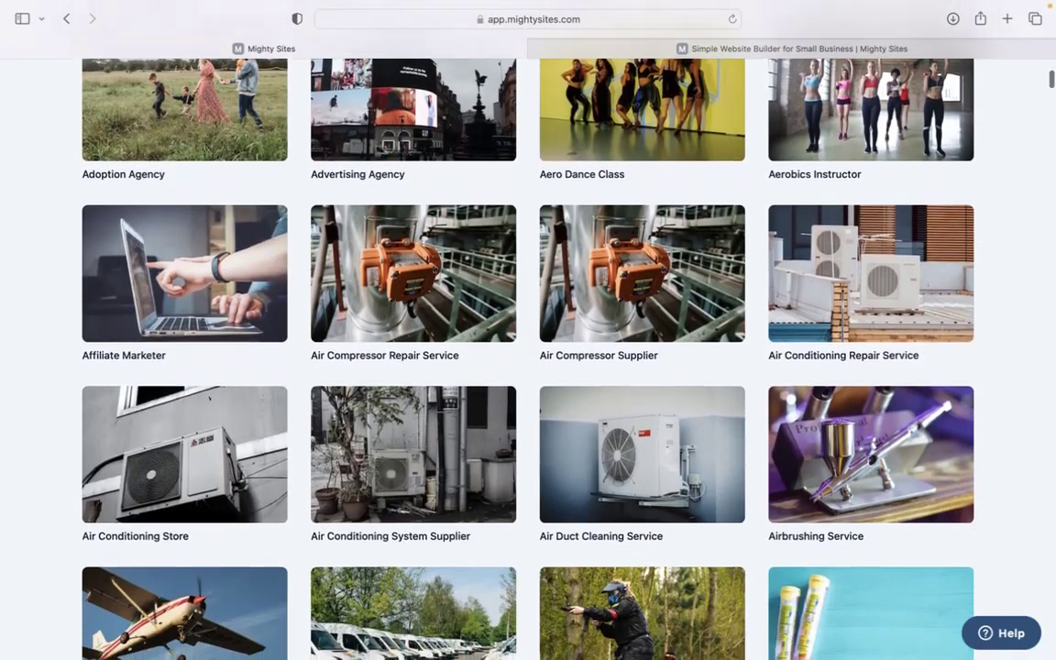
{"action": "scroll", "coordinate": [528, 357], "scroll_direction": "down", "scroll_amount": 5}
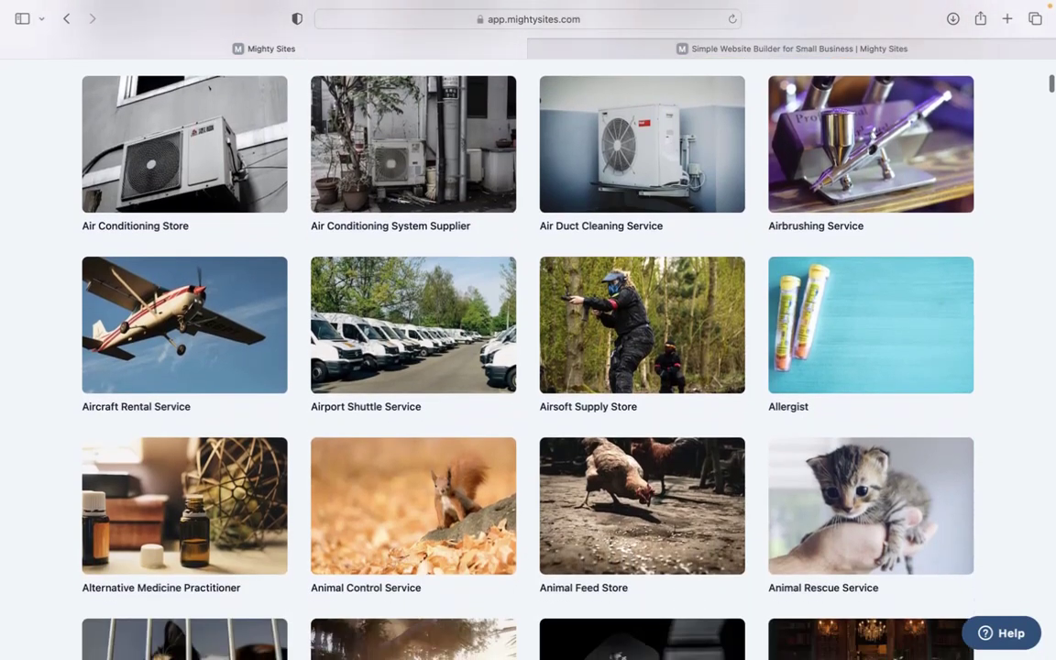
{"action": "scroll", "coordinate": [528, 358], "scroll_direction": "down", "scroll_amount": 4}
{"action": "scroll", "coordinate": [528, 357], "scroll_direction": "up", "scroll_amount": 2}
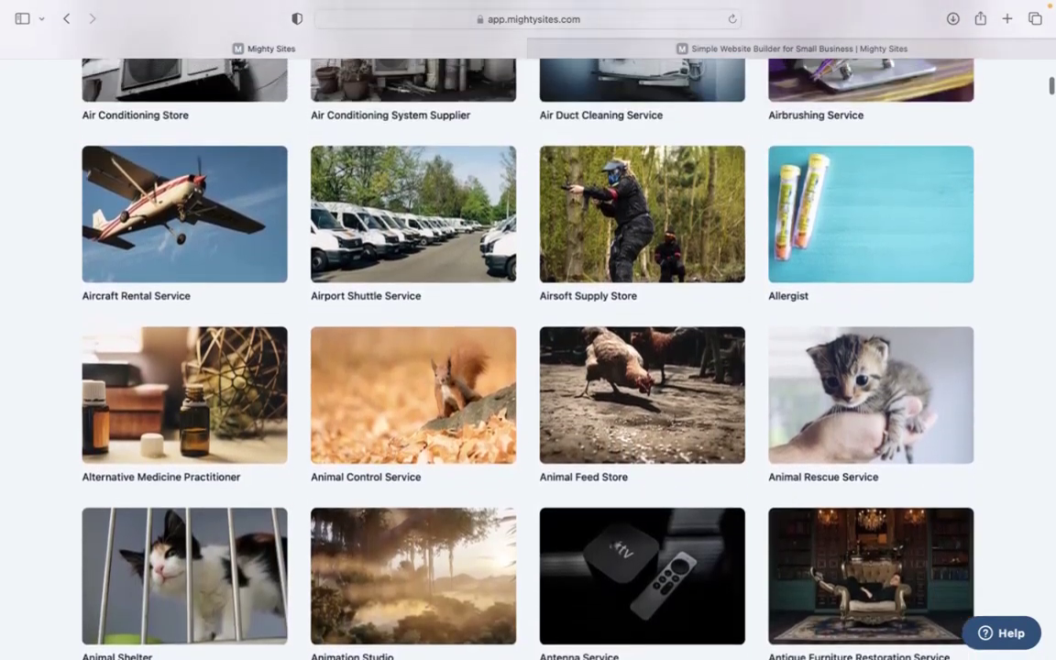
{"action": "scroll", "coordinate": [296, 234], "scroll_direction": "up", "scroll_amount": 15}
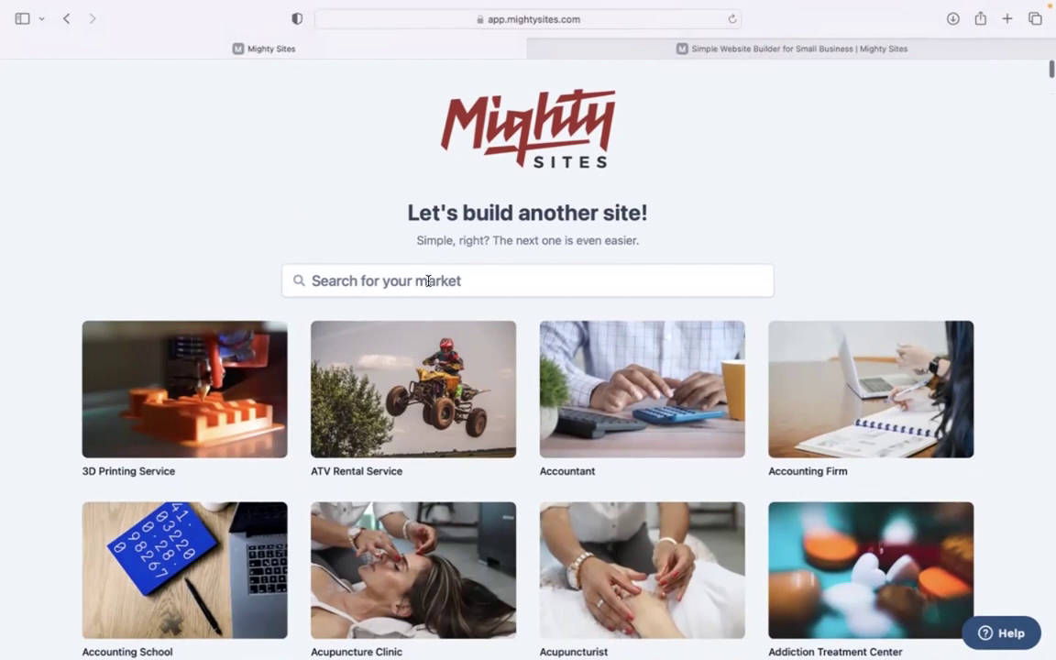
Search the markets for 'auto deta' and pick the Auto Detailing Service template.
{"action": "left_click", "coordinate": [428, 280]}
{"action": "type", "text": "autod"}
{"action": "key", "text": "BackSpace"}
{"action": "type", "text": "der"}
{"action": "key", "text": "BackSpace"}
{"action": "type", "text": "ta"}
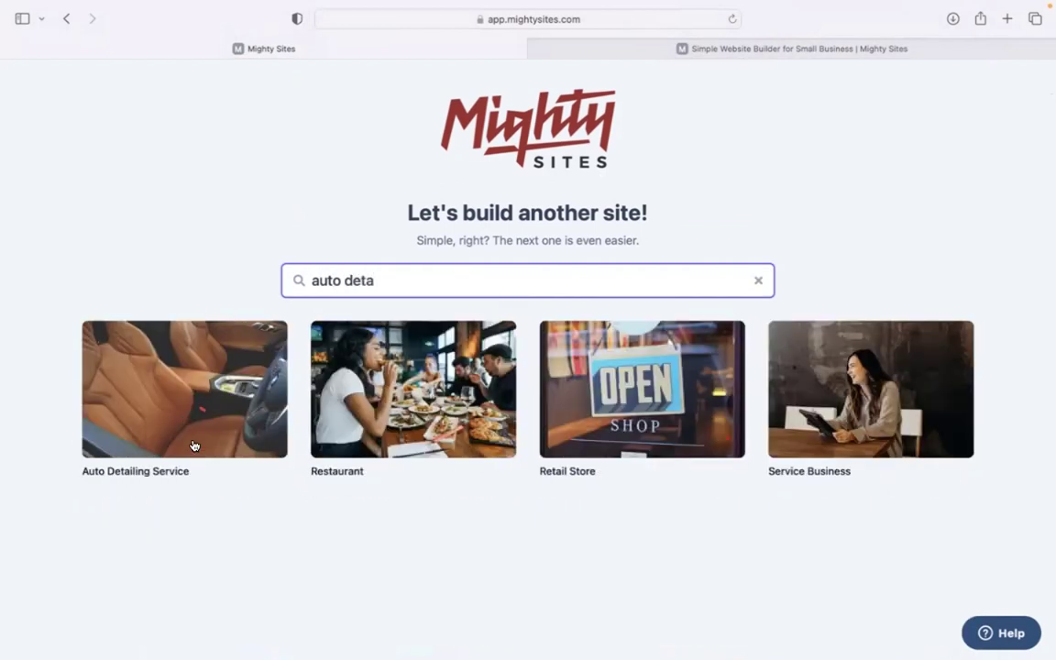
{"action": "left_click", "coordinate": [182, 378]}
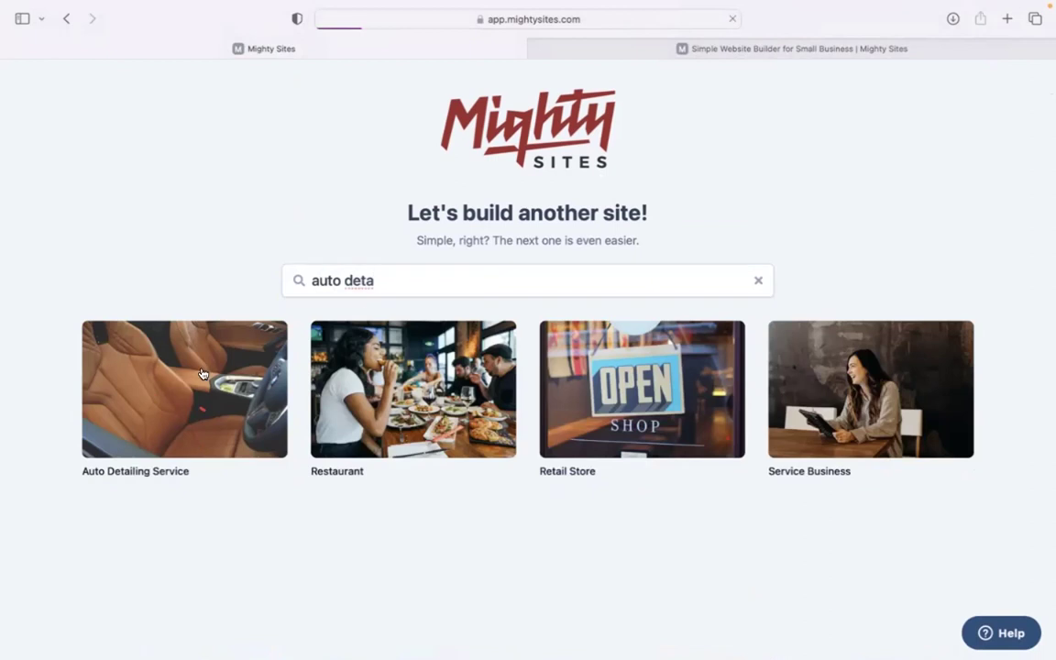
Generate the site for Imperial Detailing in Denver, Colorado as a Service business.
{"action": "type", "text": "Imperial Detailing."}
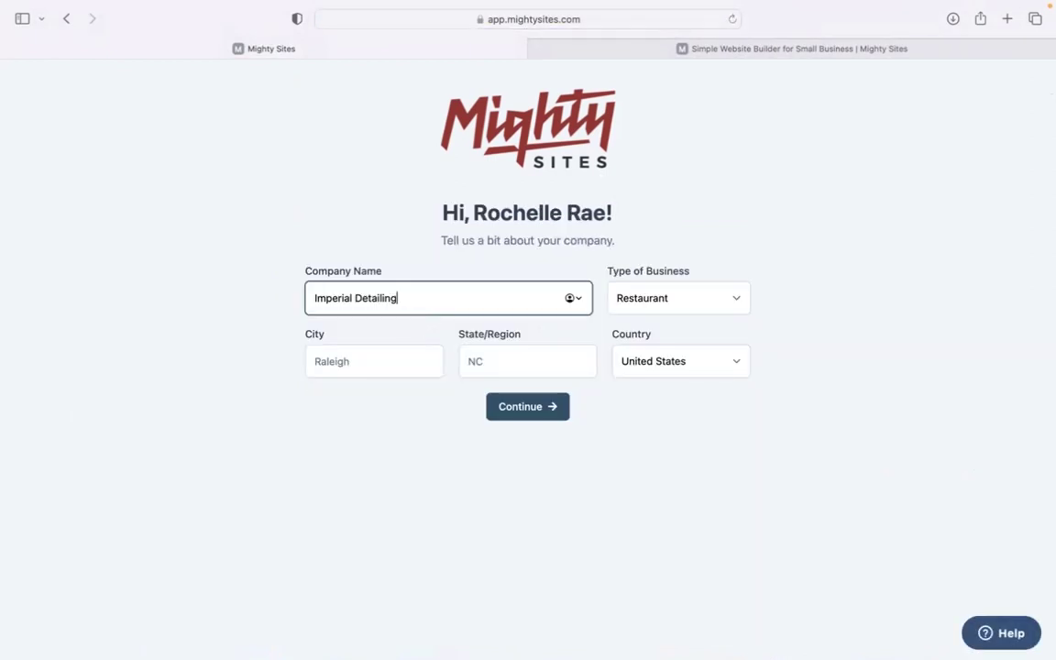
{"action": "left_click", "coordinate": [377, 362]}
{"action": "type", "text": "Denver"}
{"action": "left_click", "coordinate": [542, 353]}
{"action": "type", "text": "Cpl"}
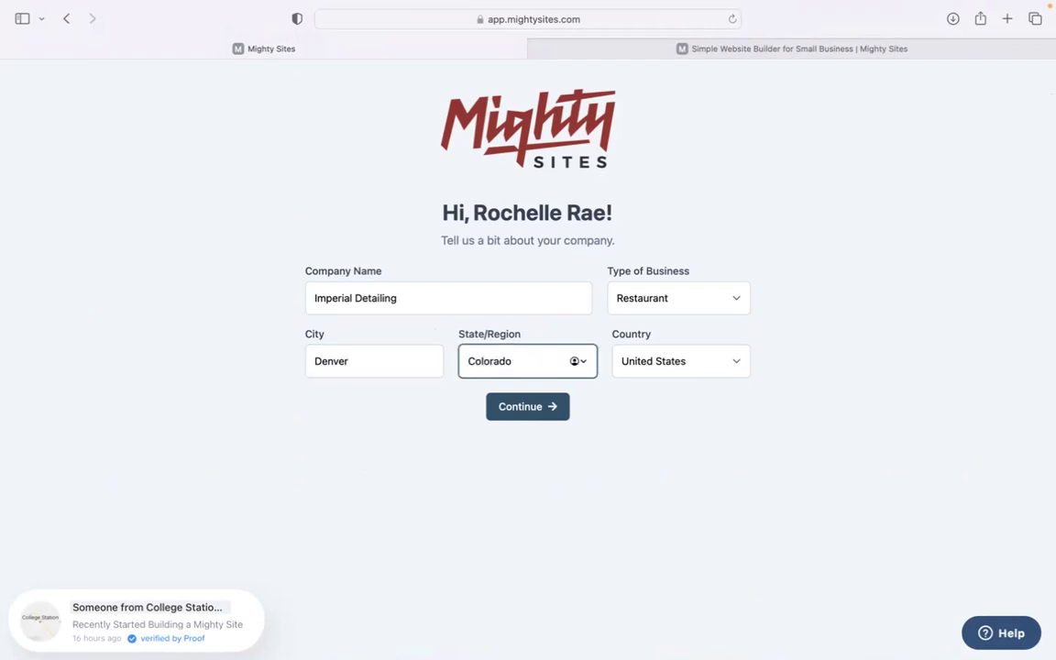
{"action": "left_click", "coordinate": [655, 311]}
{"action": "left_click", "coordinate": [669, 325]}
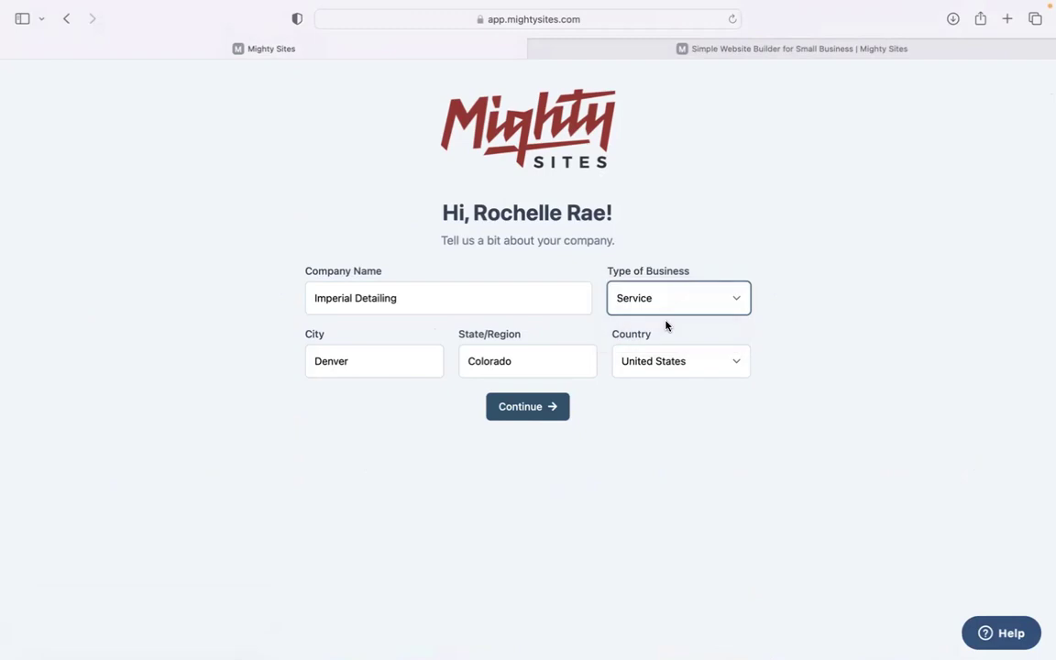
{"action": "left_click", "coordinate": [546, 409]}
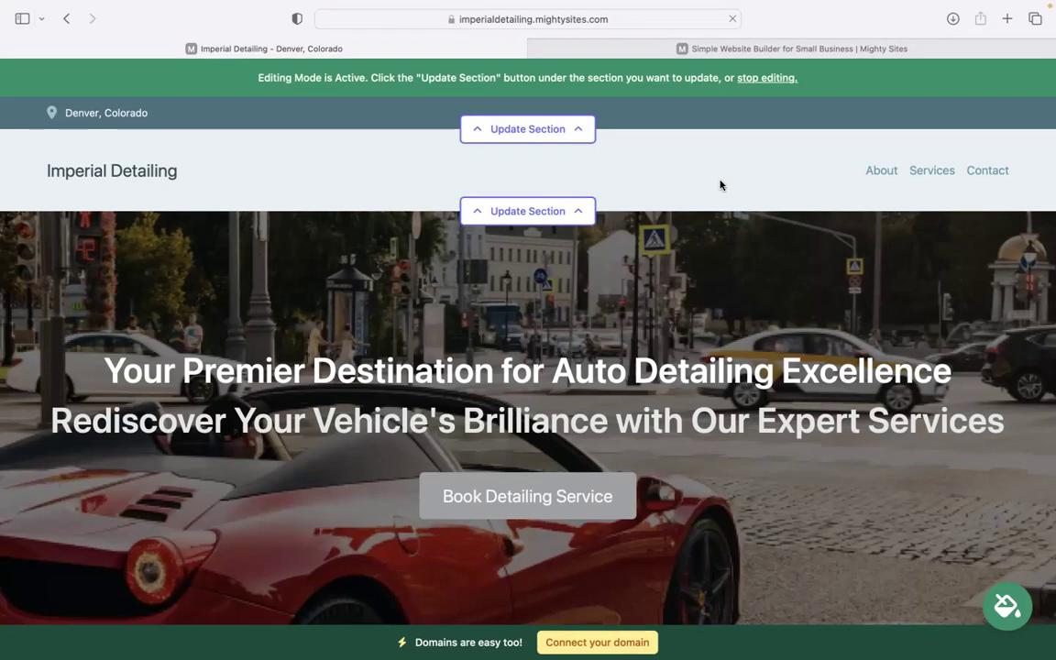
Scroll into the About Us section, highlight its opening paragraph, then scroll back up.
{"action": "scroll", "coordinate": [720, 185], "scroll_direction": "down", "scroll_amount": 2}
{"action": "scroll", "coordinate": [528, 330], "scroll_direction": "down", "scroll_amount": 5}
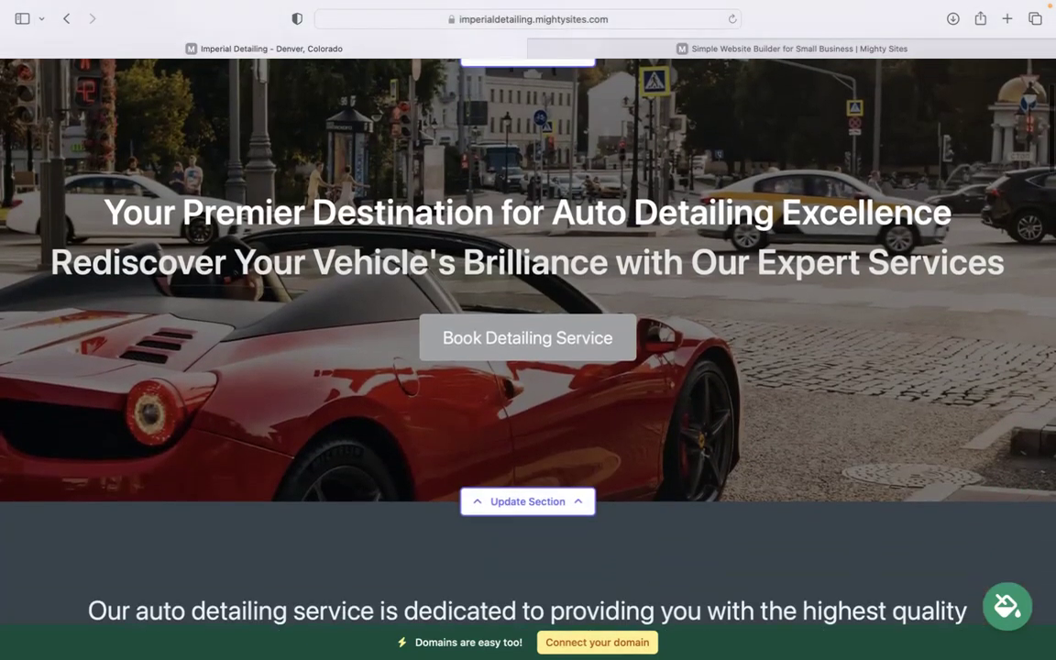
{"action": "scroll", "coordinate": [528, 330], "scroll_direction": "down", "scroll_amount": 5}
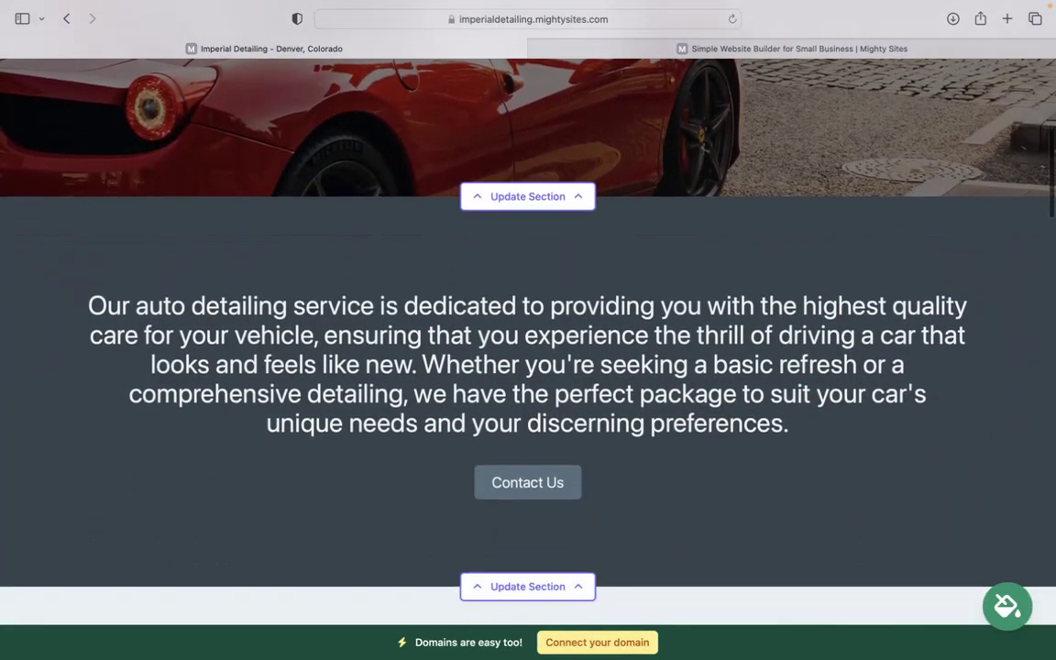
{"action": "scroll", "coordinate": [528, 330], "scroll_direction": "up", "scroll_amount": 2}
{"action": "scroll", "coordinate": [28, 320], "scroll_direction": "up", "scroll_amount": 2}
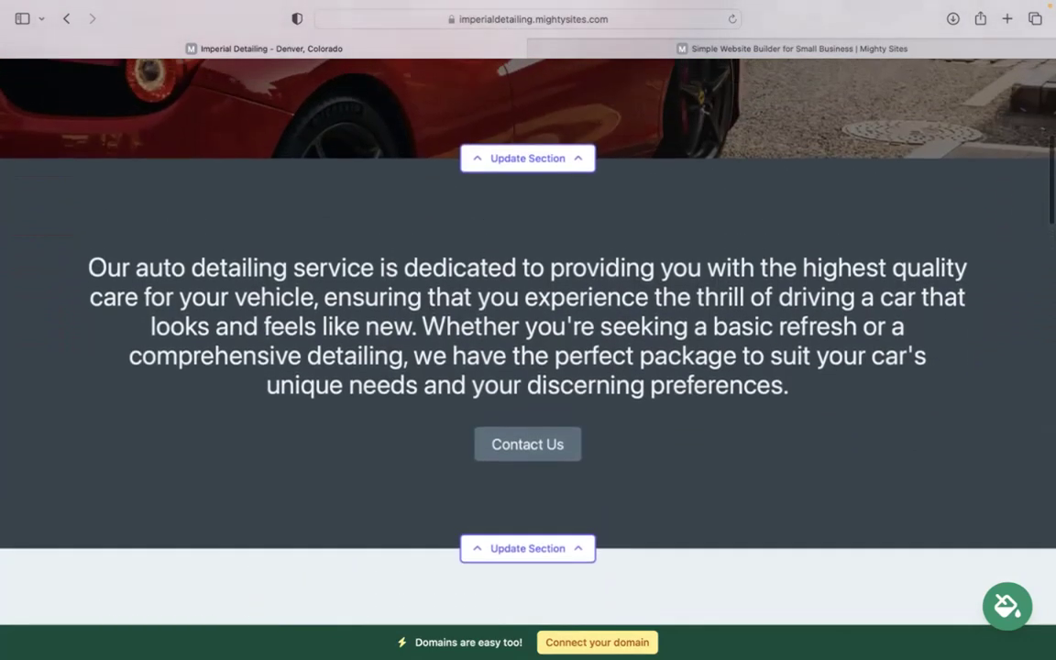
{"action": "left_click_drag", "start_coordinate": [80, 286], "coordinate": [809, 387]}
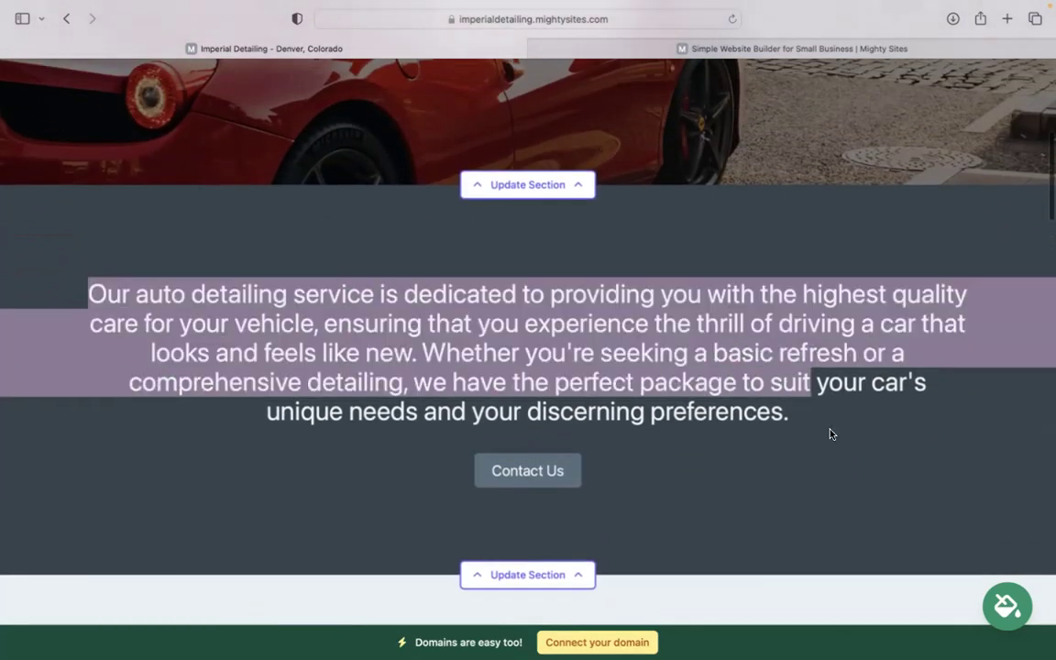
{"action": "left_click", "coordinate": [829, 431]}
{"action": "scroll", "coordinate": [829, 431], "scroll_direction": "up", "scroll_amount": 5}
{"action": "scroll", "coordinate": [606, 405], "scroll_direction": "up", "scroll_amount": 1}
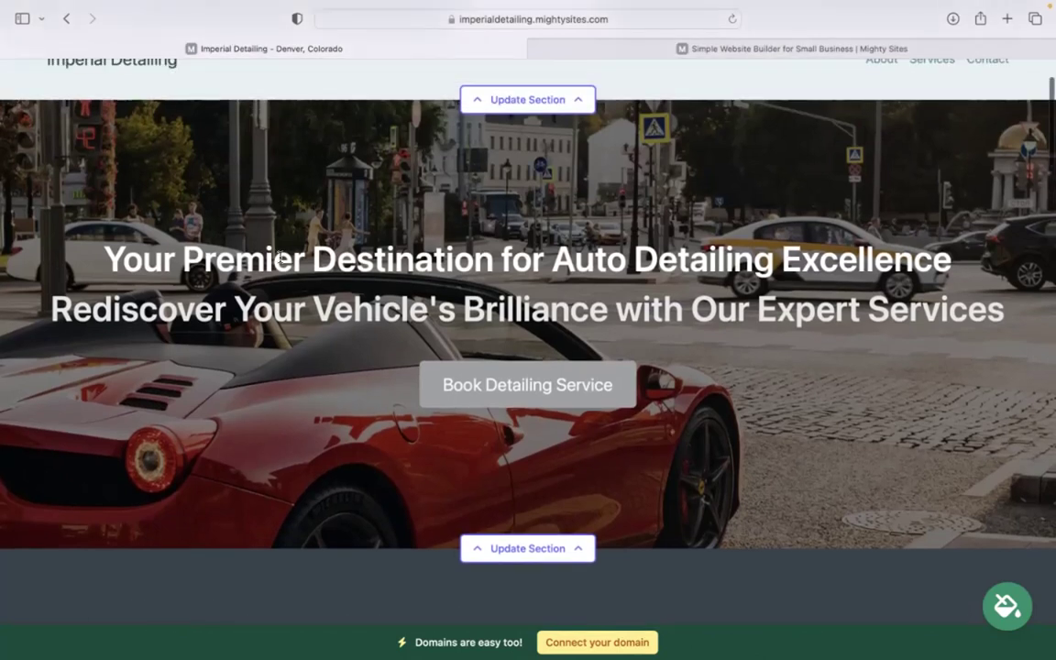
Scroll down again and select the middle paragraphs of the About Us text.
{"action": "scroll", "coordinate": [280, 258], "scroll_direction": "down", "scroll_amount": 10}
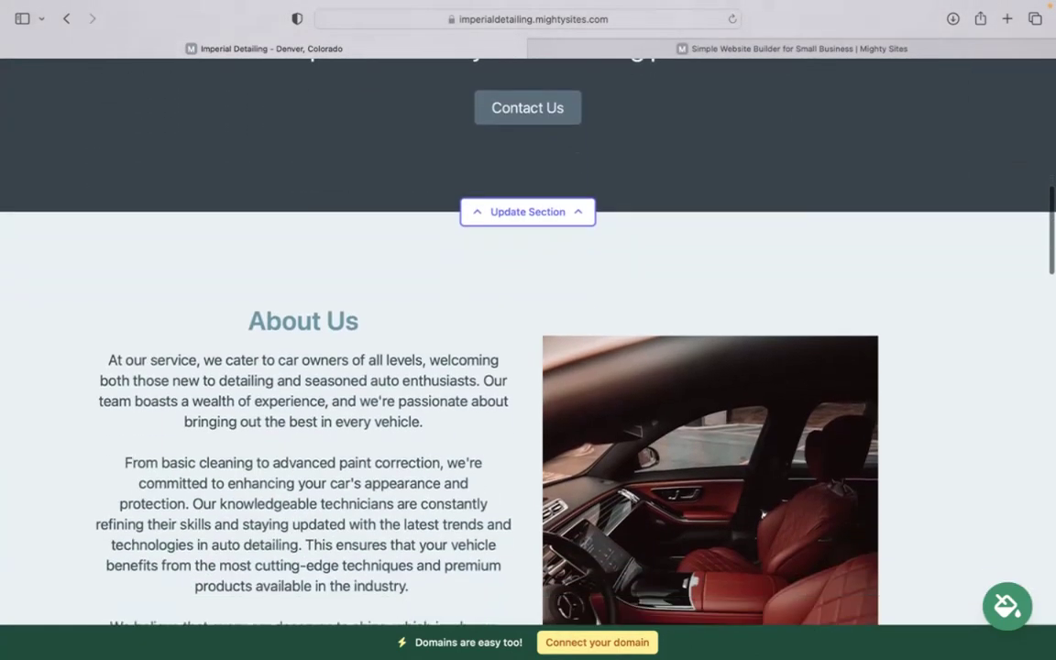
{"action": "scroll", "coordinate": [772, 242], "scroll_direction": "down", "scroll_amount": 3}
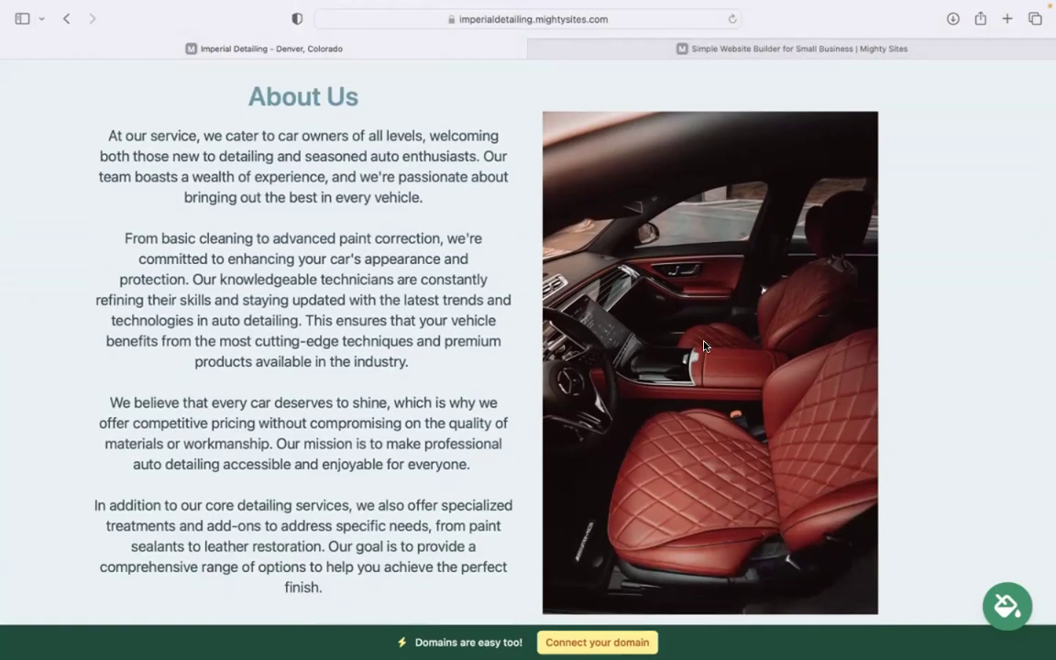
{"action": "scroll", "coordinate": [704, 346], "scroll_direction": "down", "scroll_amount": 10}
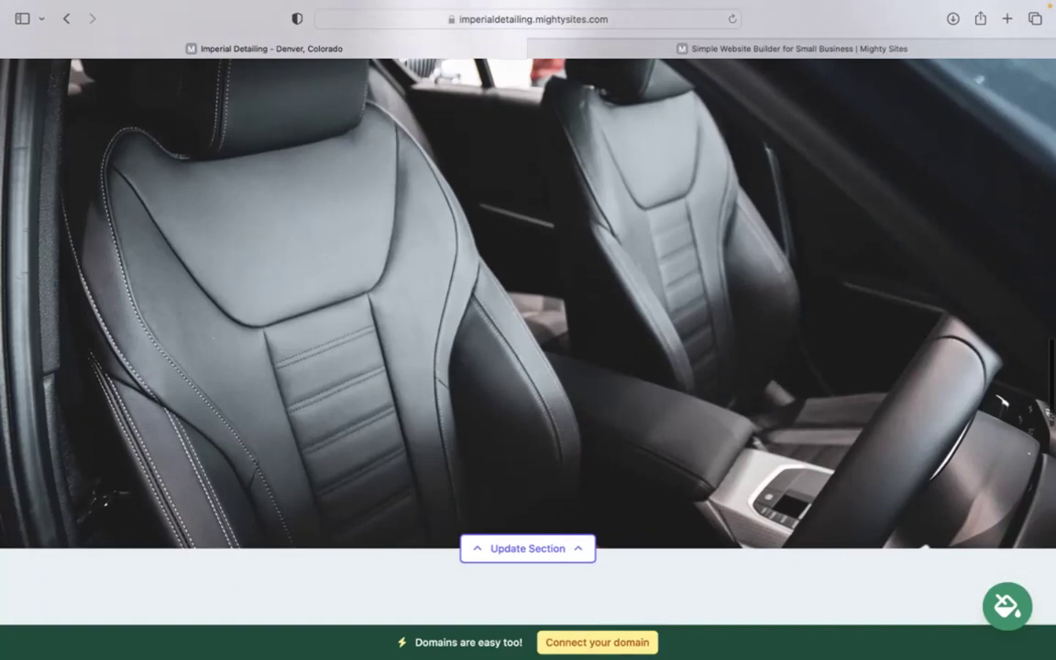
{"action": "scroll", "coordinate": [623, 219], "scroll_direction": "down", "scroll_amount": 5}
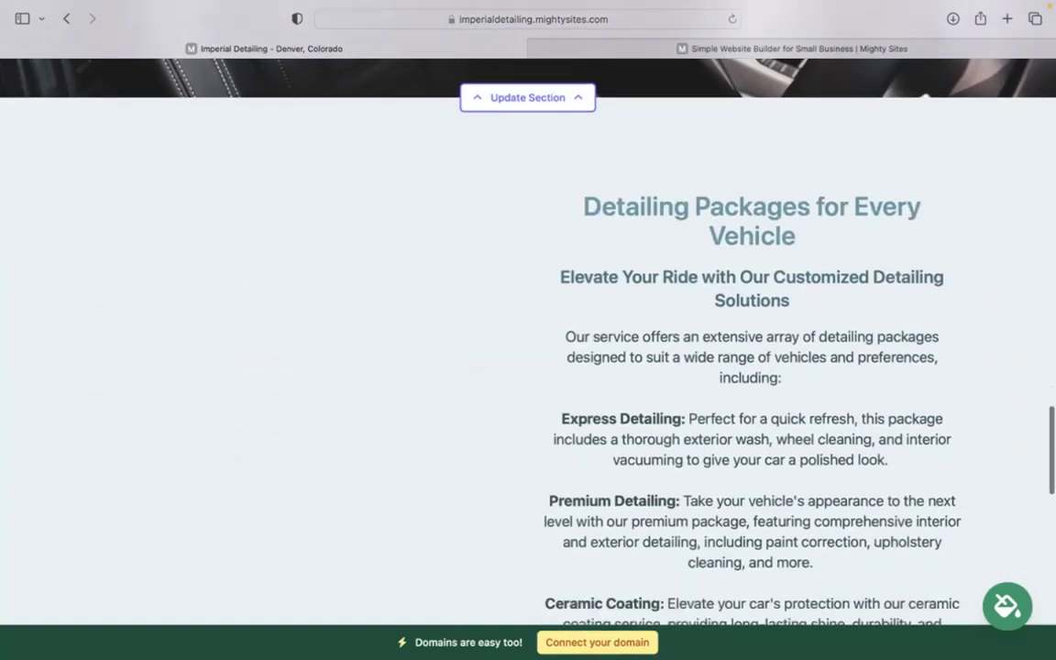
{"action": "scroll", "coordinate": [624, 219], "scroll_direction": "up", "scroll_amount": 6}
{"action": "scroll", "coordinate": [528, 330], "scroll_direction": "up", "scroll_amount": 8}
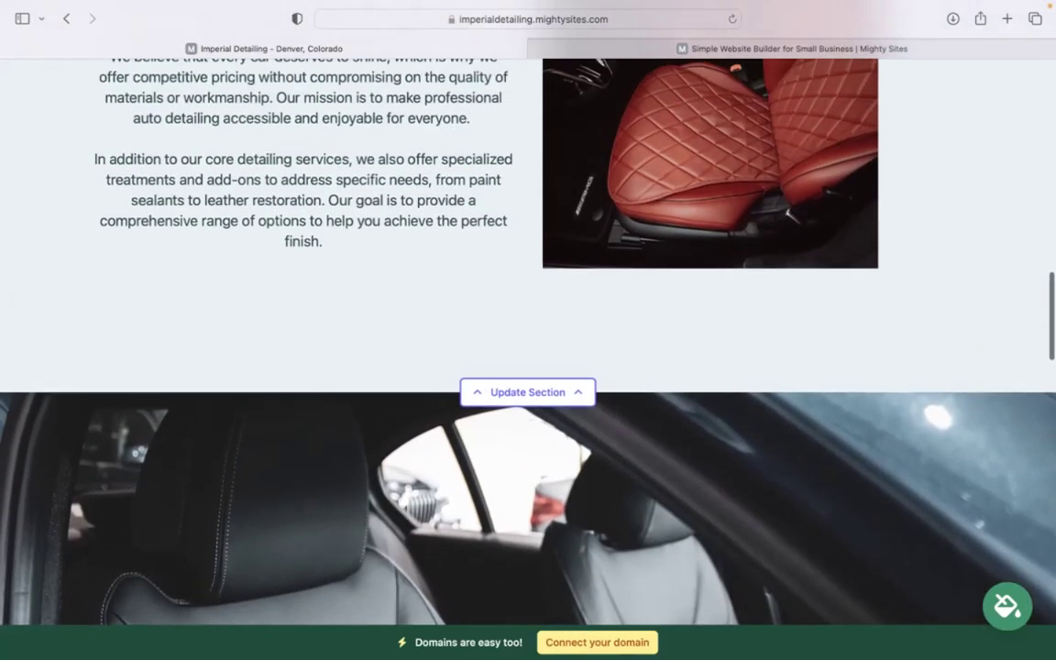
{"action": "left_click_drag", "start_coordinate": [201, 206], "coordinate": [335, 419]}
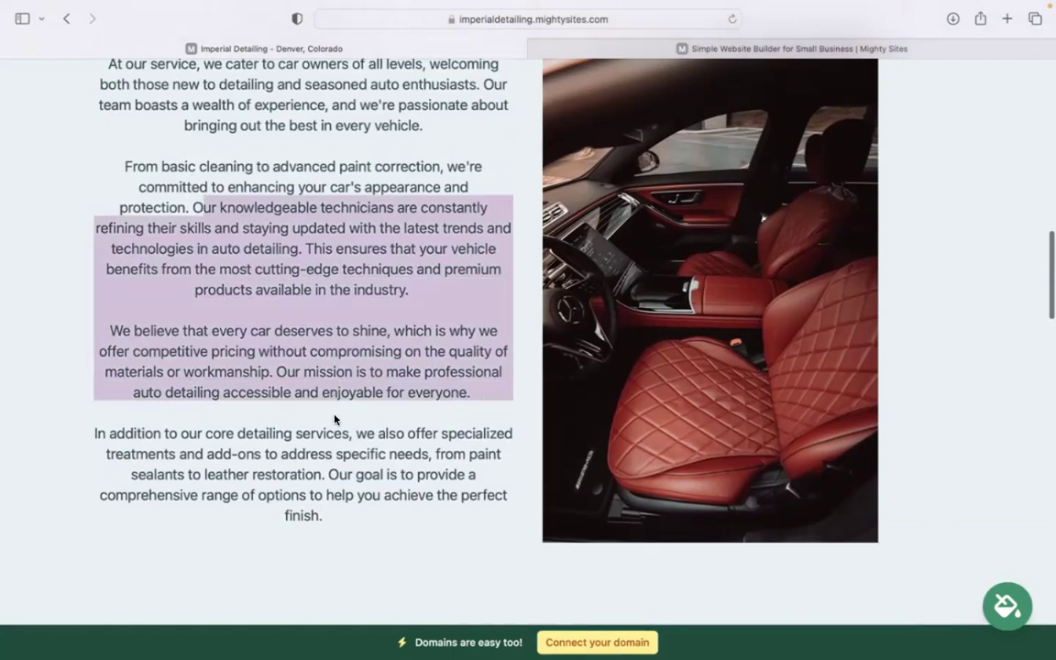
{"action": "left_click", "coordinate": [367, 521]}
Review the Detailing Packages and Get In Touch form, then scroll back toward the top.
{"action": "scroll", "coordinate": [368, 521], "scroll_direction": "down", "scroll_amount": 8}
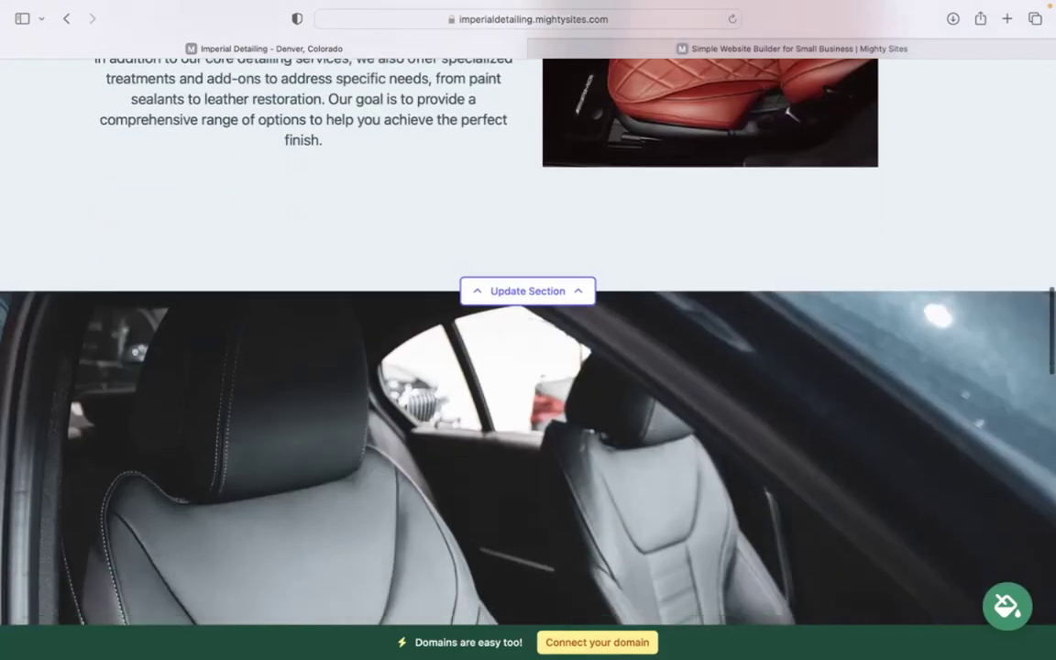
{"action": "scroll", "coordinate": [466, 451], "scroll_direction": "down", "scroll_amount": 6}
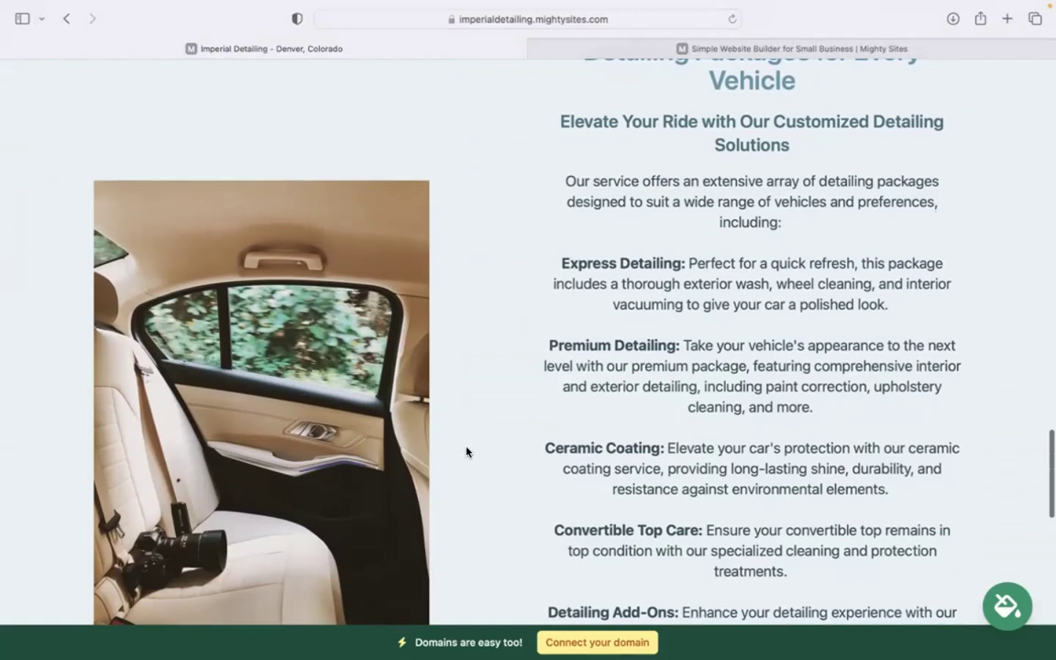
{"action": "left_click_drag", "start_coordinate": [548, 205], "coordinate": [789, 573]}
{"action": "left_click", "coordinate": [789, 573]}
{"action": "scroll", "coordinate": [788, 573], "scroll_direction": "down", "scroll_amount": 3}
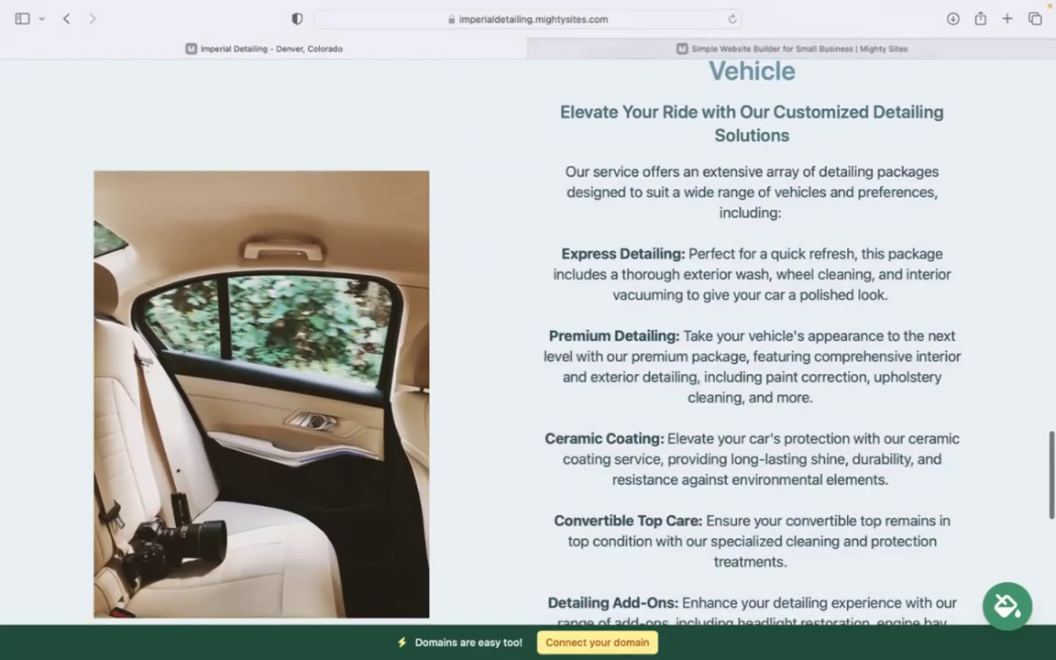
{"action": "scroll", "coordinate": [528, 348], "scroll_direction": "down", "scroll_amount": 10}
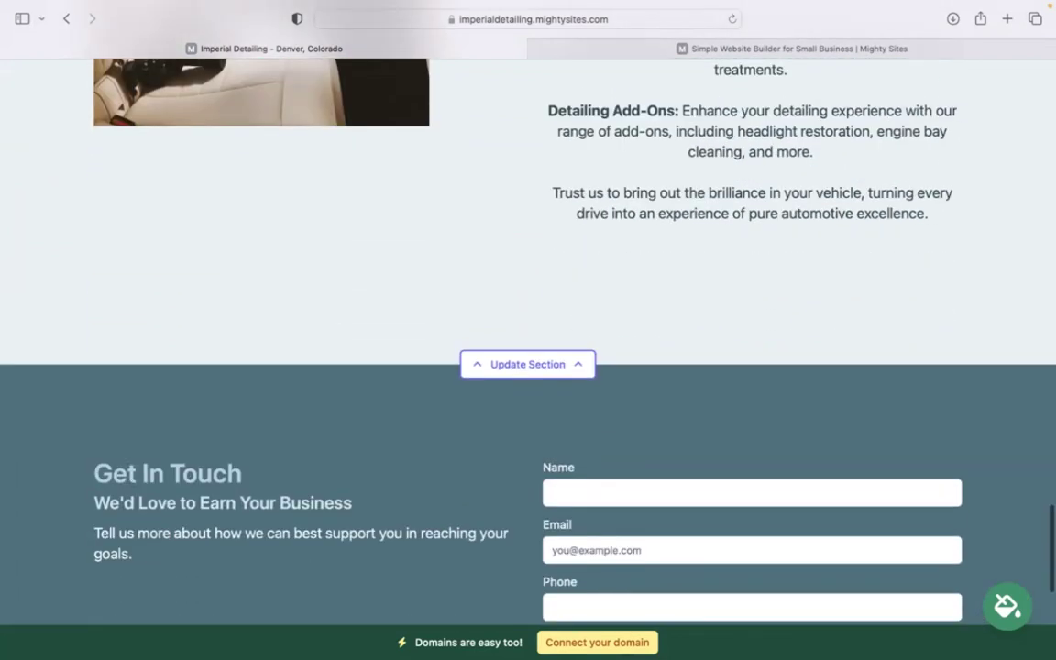
{"action": "scroll", "coordinate": [528, 349], "scroll_direction": "up", "scroll_amount": 10}
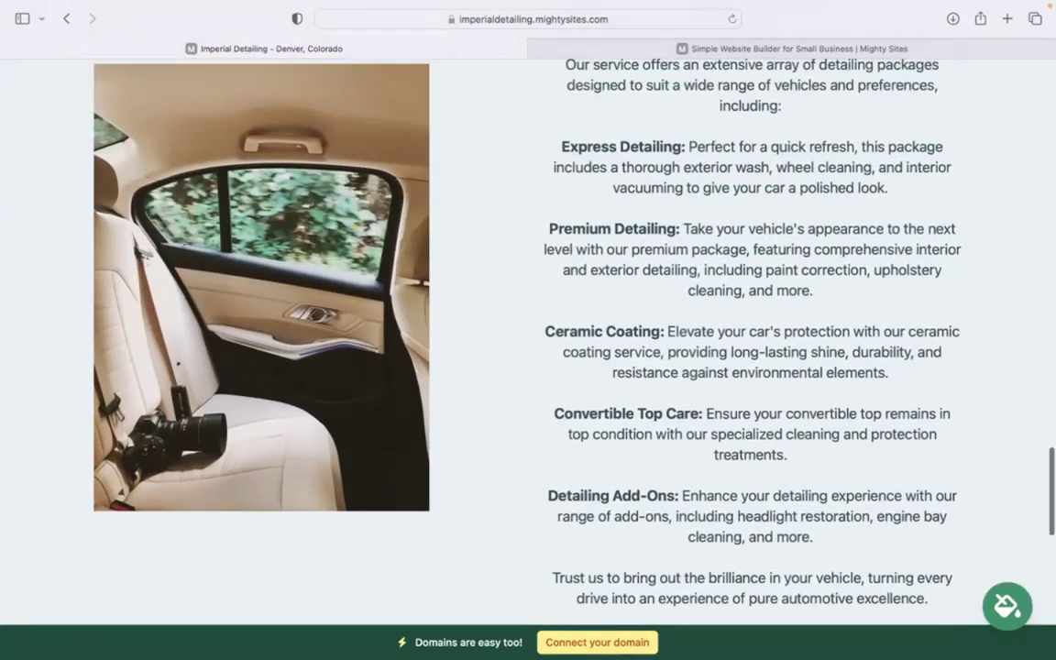
{"action": "scroll", "coordinate": [528, 348], "scroll_direction": "up", "scroll_amount": 10}
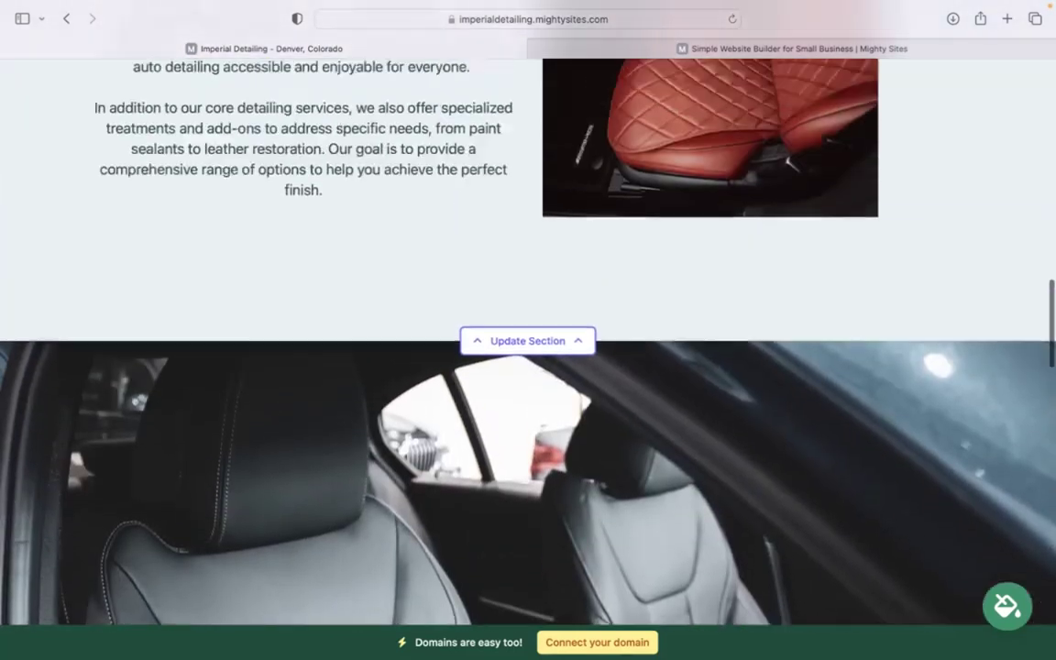
{"action": "scroll", "coordinate": [751, 256], "scroll_direction": "up", "scroll_amount": 15}
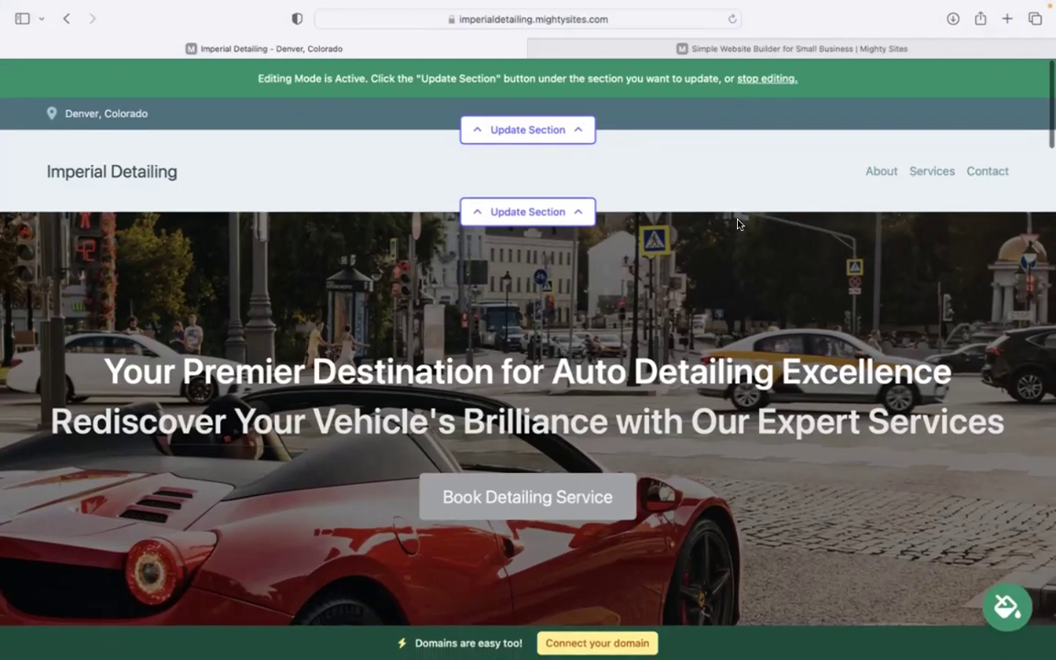
Enter the organization's e-mail address in the top bar editor and show it on the site.
{"action": "left_click", "coordinate": [569, 136]}
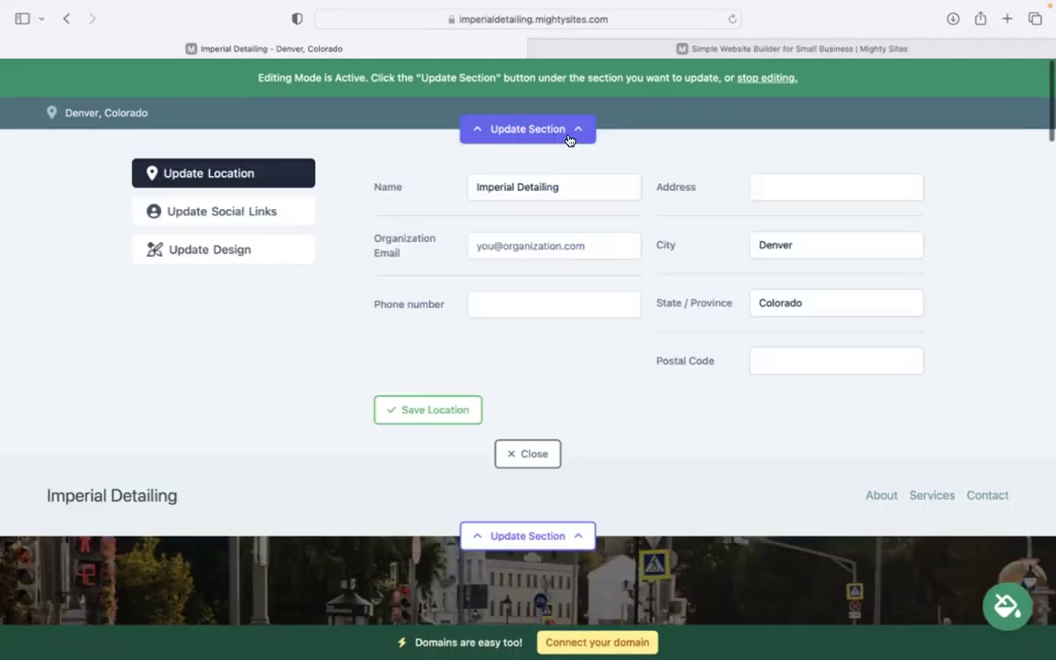
{"action": "left_click", "coordinate": [550, 243]}
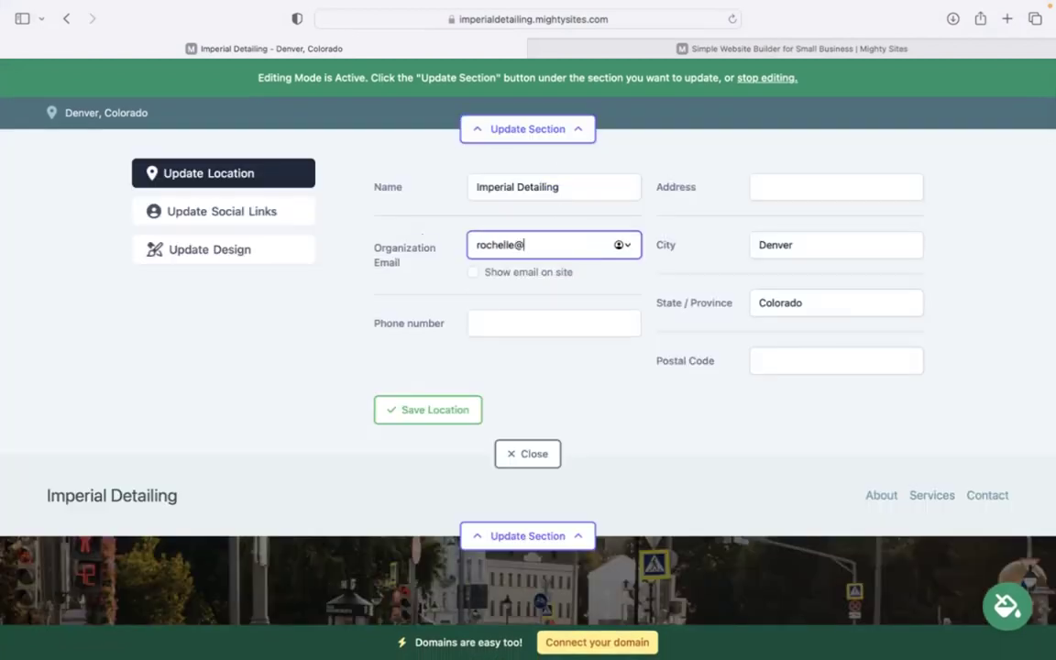
{"action": "left_click", "coordinate": [561, 244]}
{"action": "key", "text": "BackSpace"}
{"action": "type", "text": "com"}
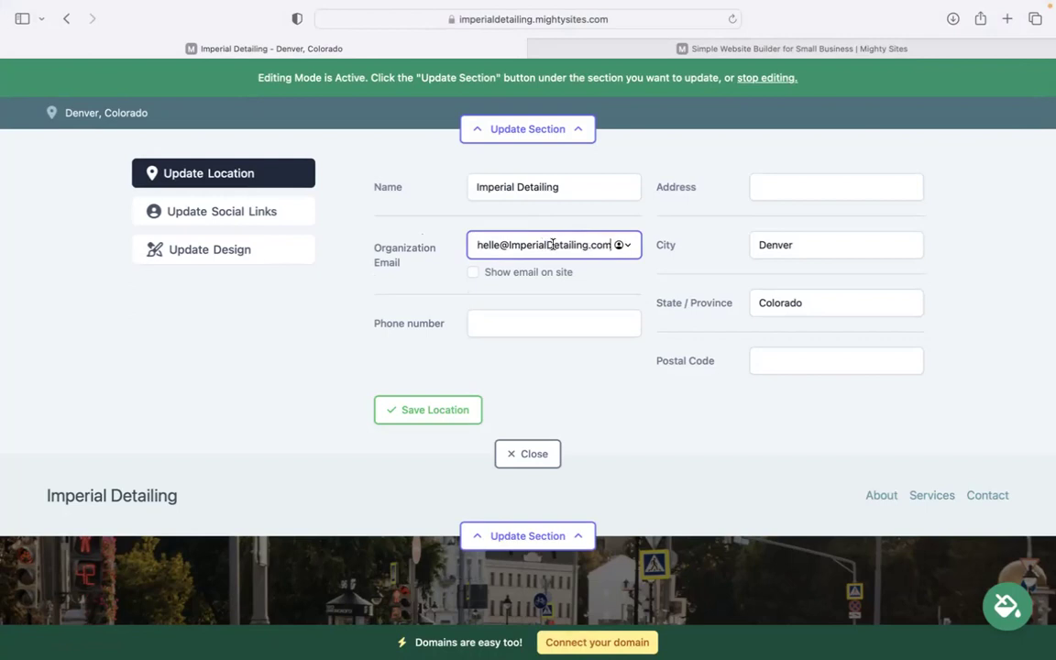
{"action": "left_click", "coordinate": [472, 273]}
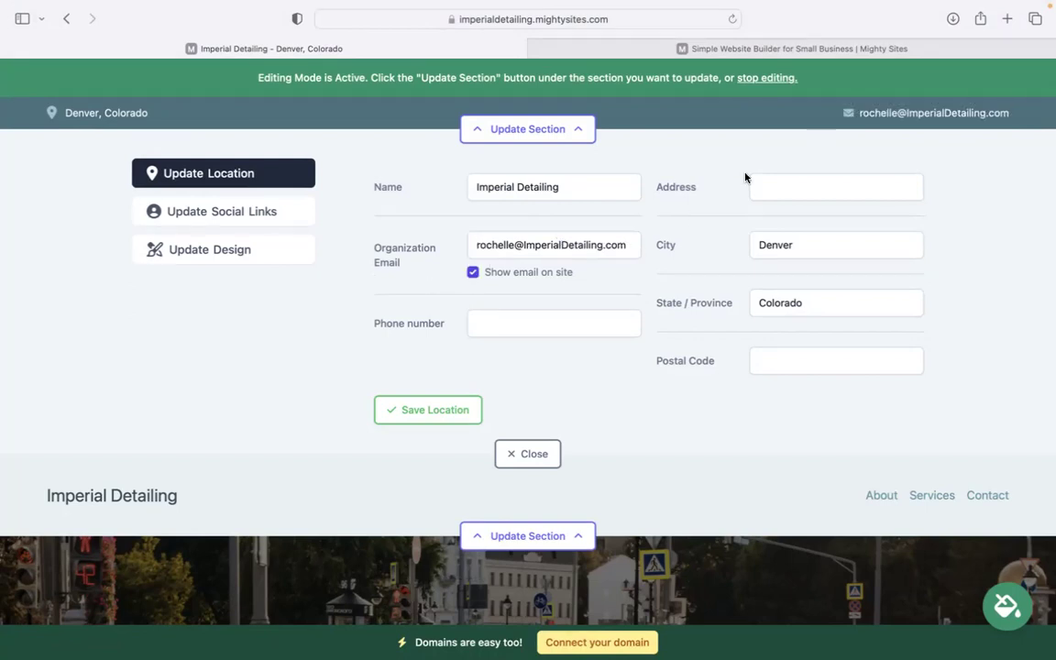
Fill in the business phone number, street address and postal code, and save the location.
{"action": "left_click", "coordinate": [518, 327]}
{"action": "type", "text": "47"}
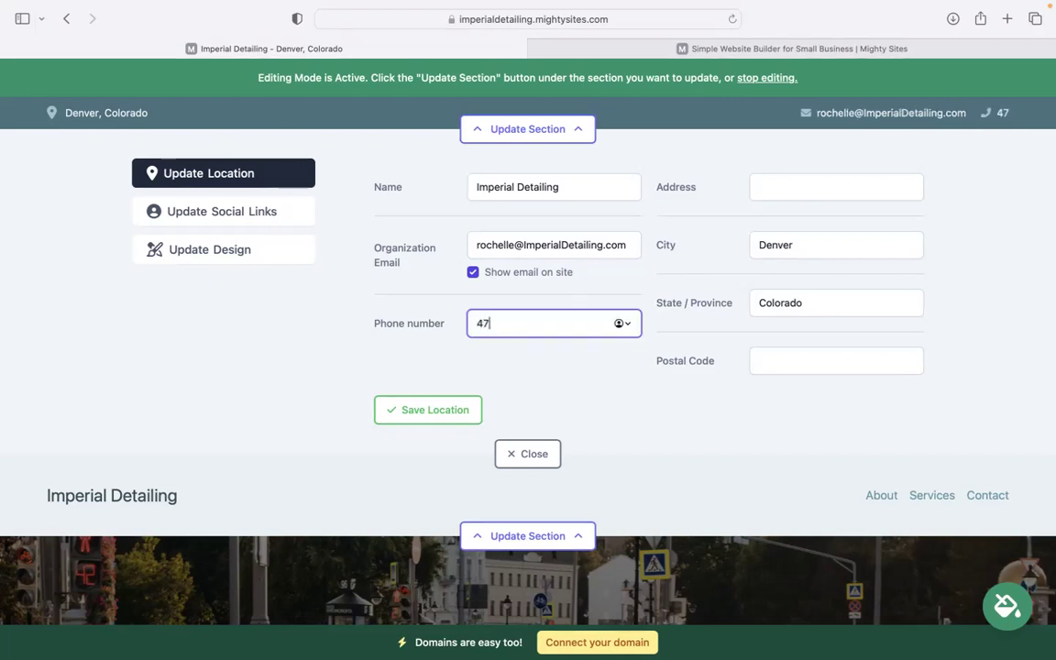
{"action": "type", "text": "4-39393"}
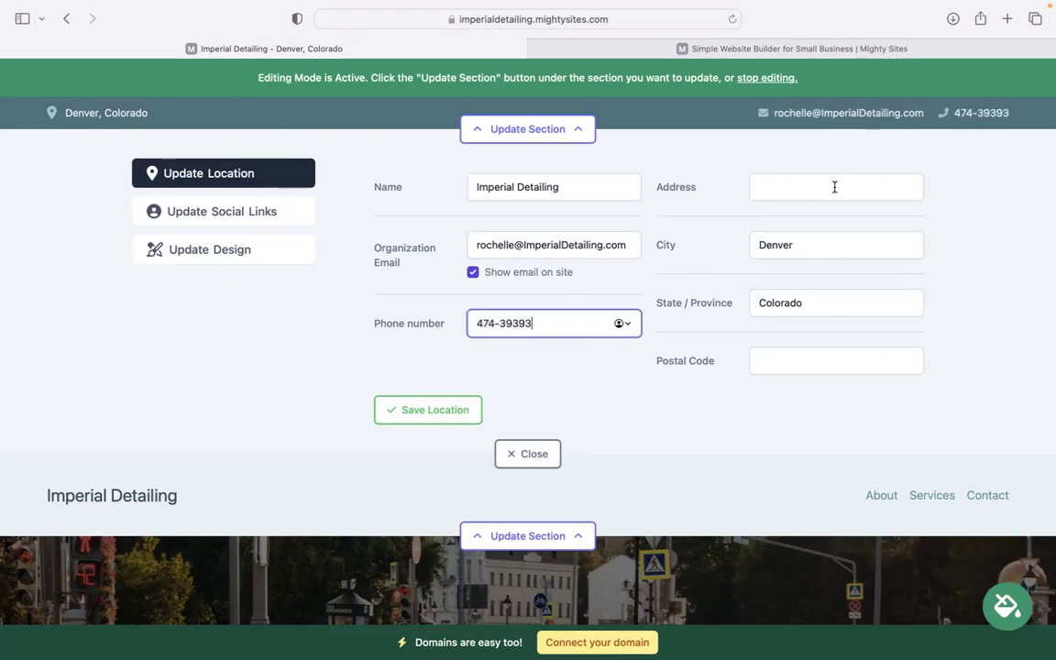
{"action": "left_click", "coordinate": [834, 187]}
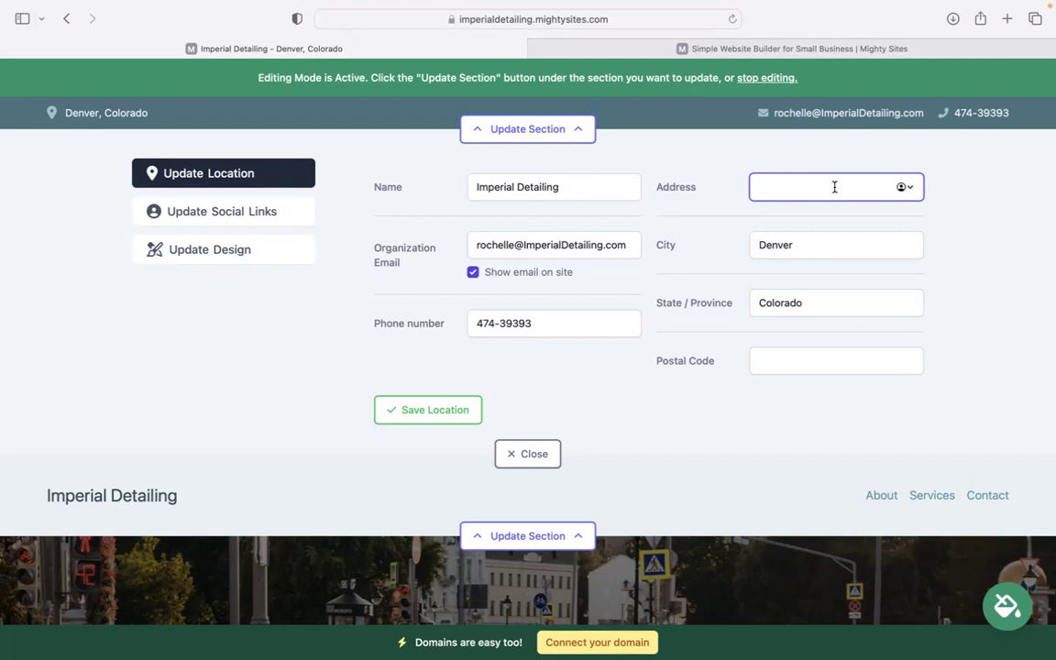
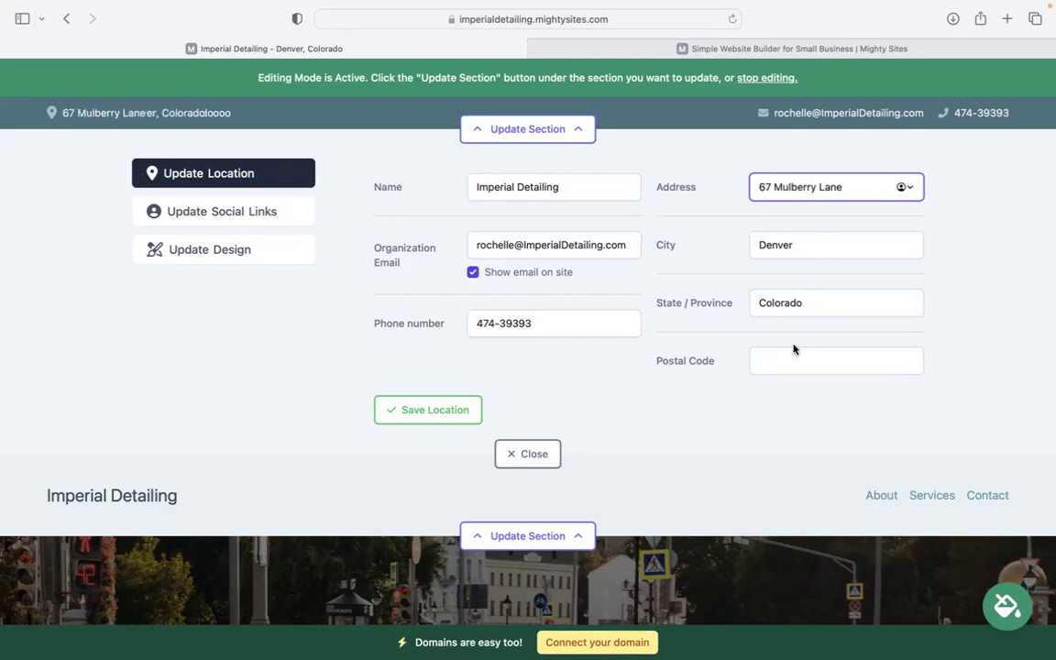
{"action": "left_click", "coordinate": [794, 353]}
{"action": "type", "text": "49483"}
{"action": "left_click", "coordinate": [421, 410]}
Add the Instagram account under the social links and save it.
{"action": "left_click", "coordinate": [229, 219]}
{"action": "left_click", "coordinate": [451, 188]}
{"action": "type", "text": "mighty sites"}
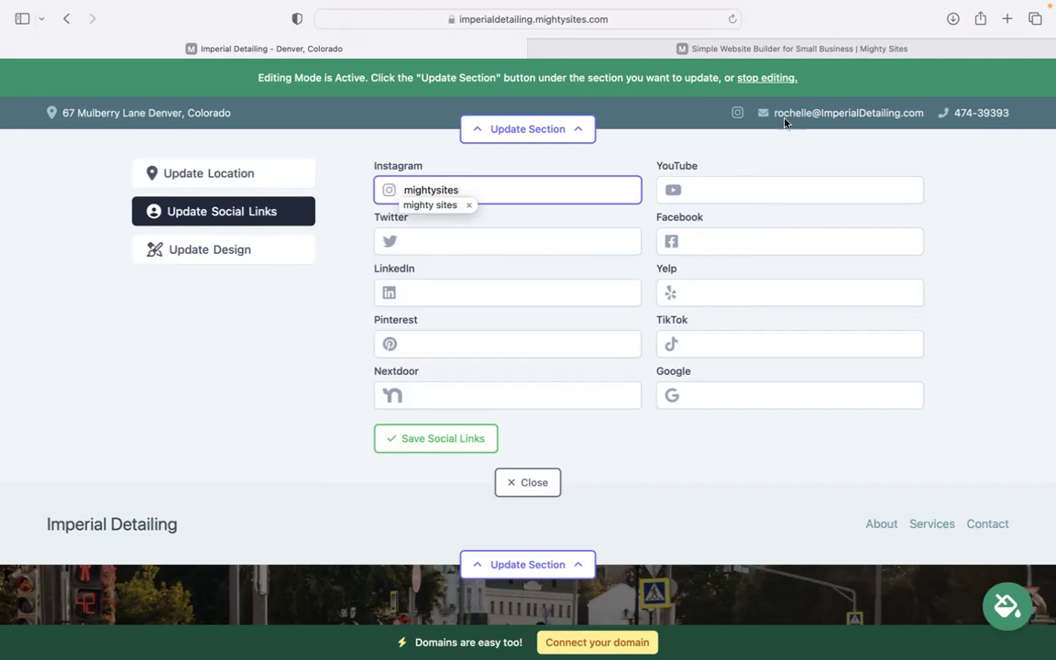
{"action": "left_click", "coordinate": [477, 447]}
{"action": "left_click", "coordinate": [538, 482]}
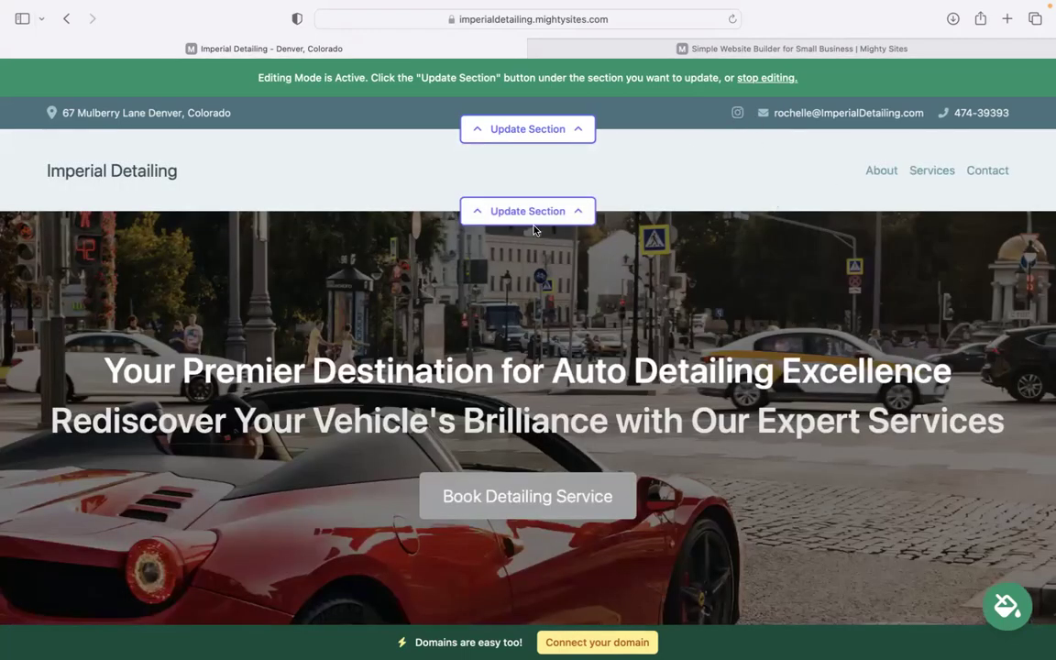
Upload the logo PNG through Update Logo and save it as the header logo.
{"action": "left_click", "coordinate": [495, 211]}
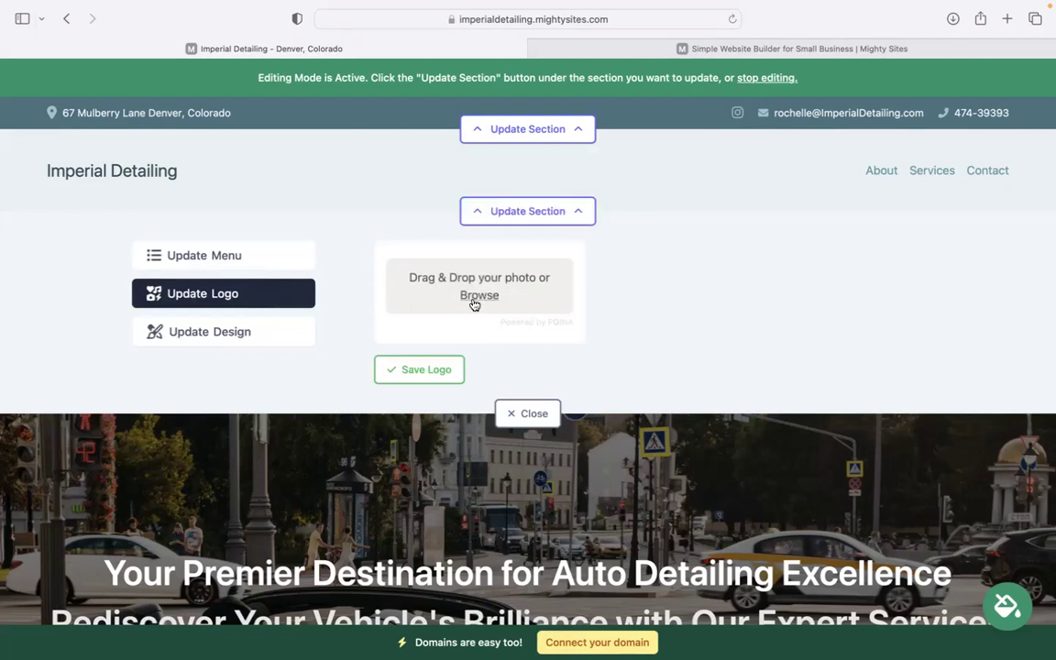
{"action": "left_click", "coordinate": [473, 303]}
{"action": "left_click", "coordinate": [470, 355]}
{"action": "left_click", "coordinate": [780, 471]}
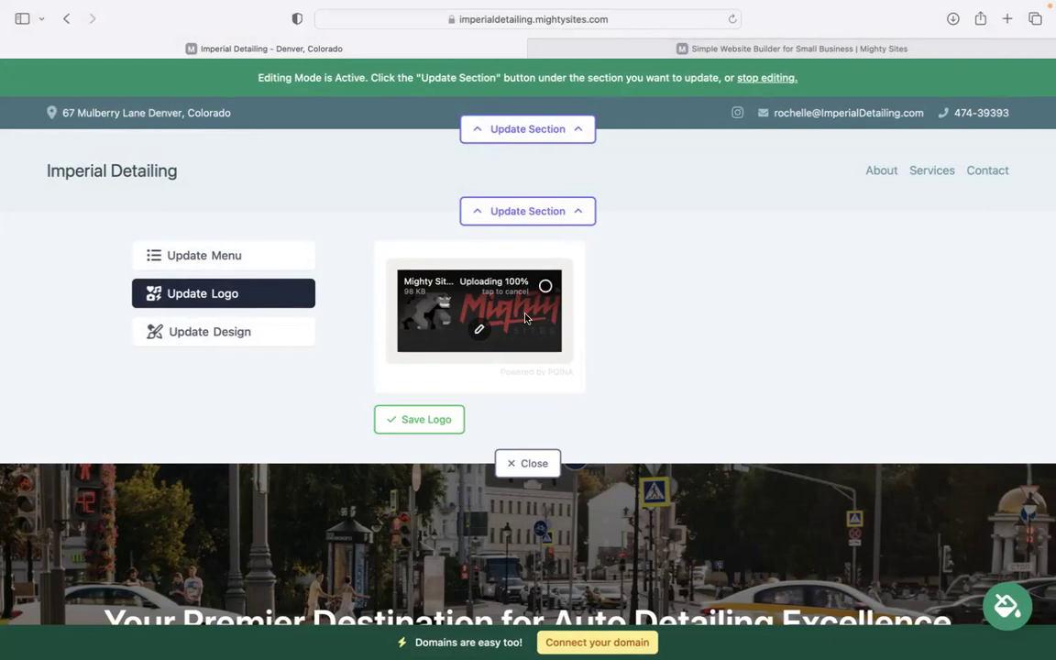
{"action": "left_click", "coordinate": [391, 421]}
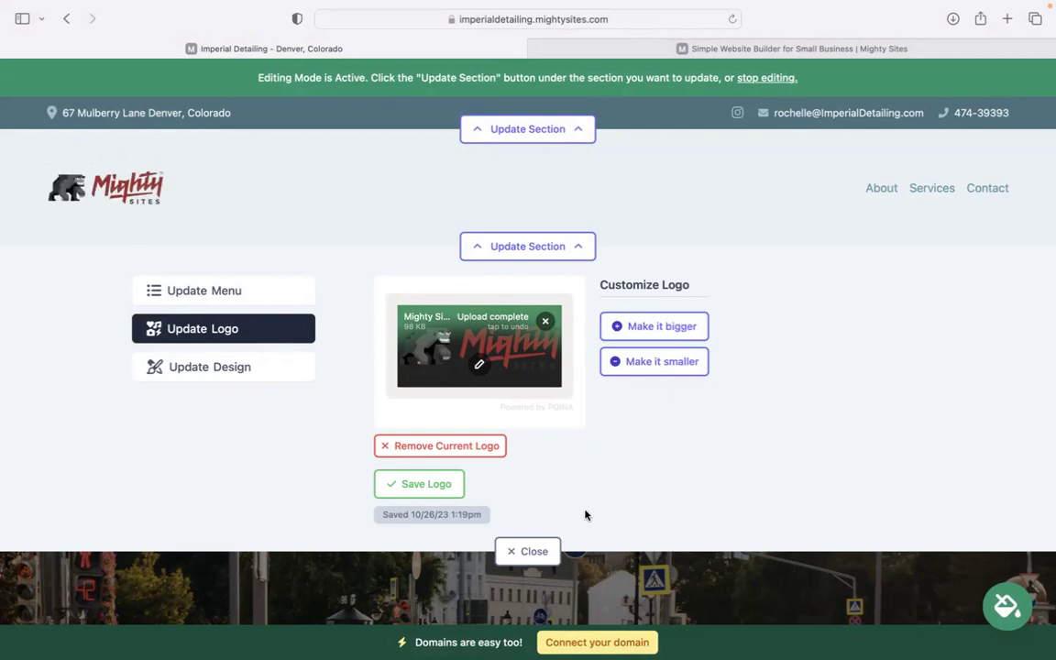
Pick the blue swatch in Try a New Theme and save it as the site theme.
{"action": "left_click", "coordinate": [534, 550]}
{"action": "scroll", "coordinate": [536, 546], "scroll_direction": "down", "scroll_amount": 8}
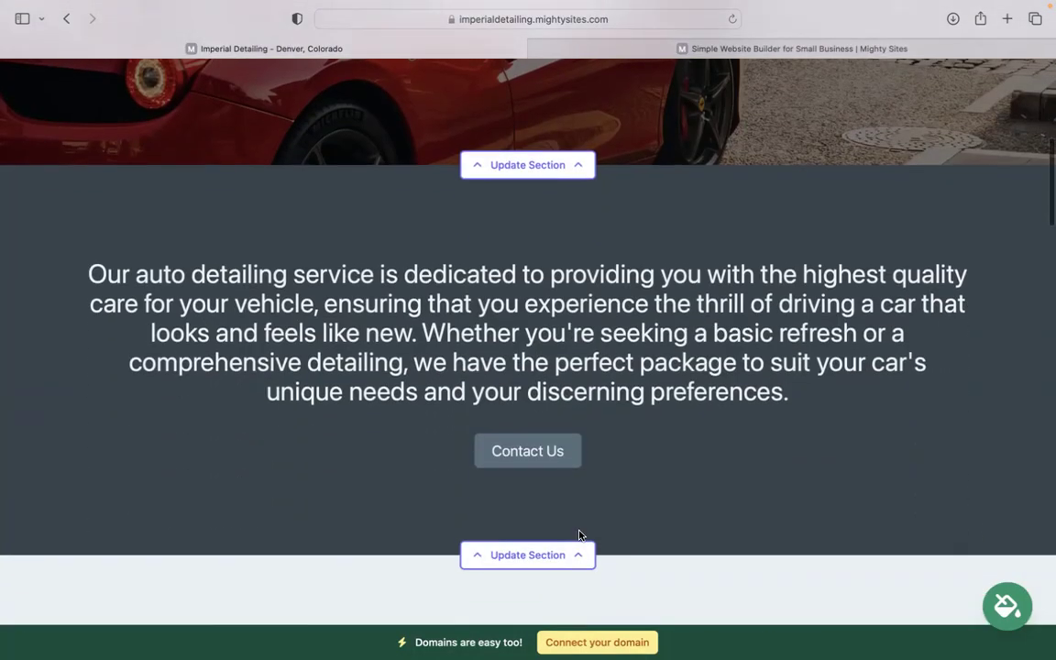
{"action": "left_click", "coordinate": [528, 551]}
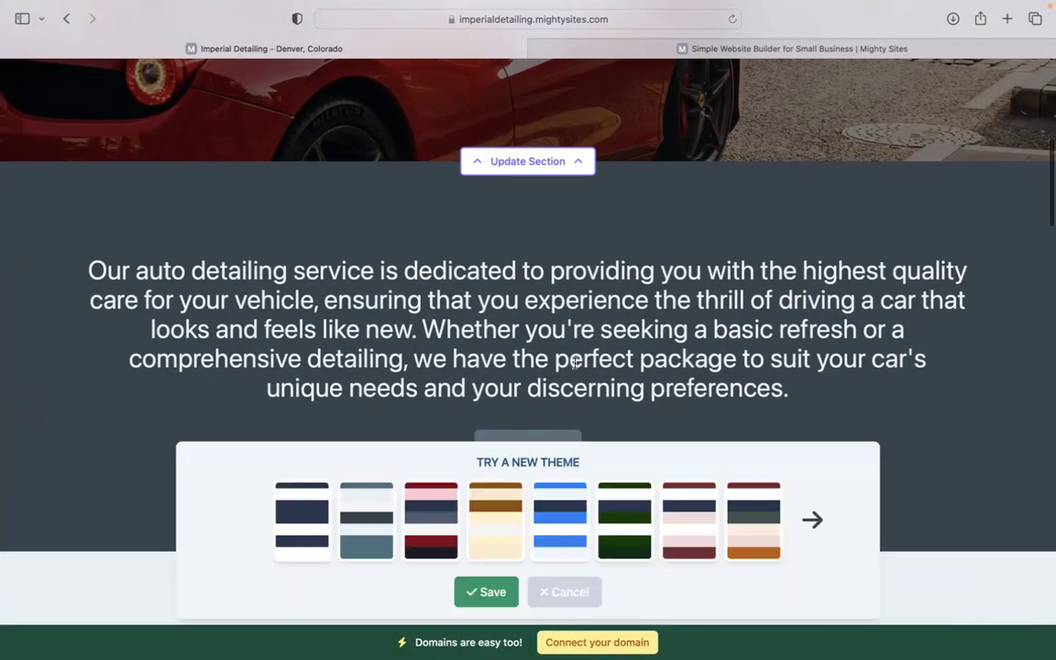
{"action": "left_click", "coordinate": [556, 518]}
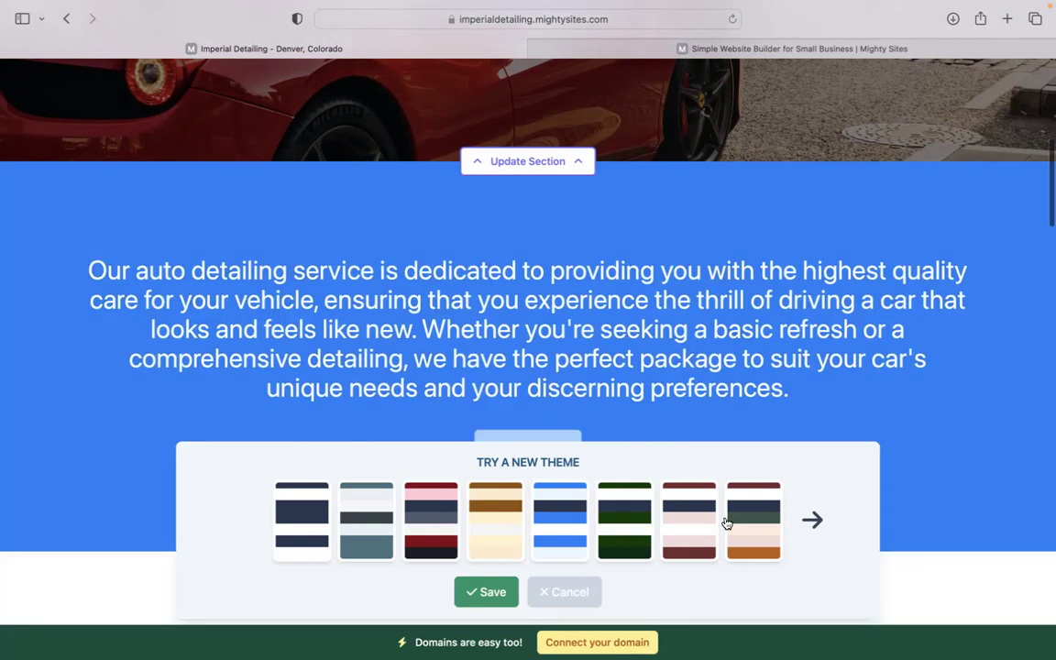
{"action": "left_click", "coordinate": [825, 524]}
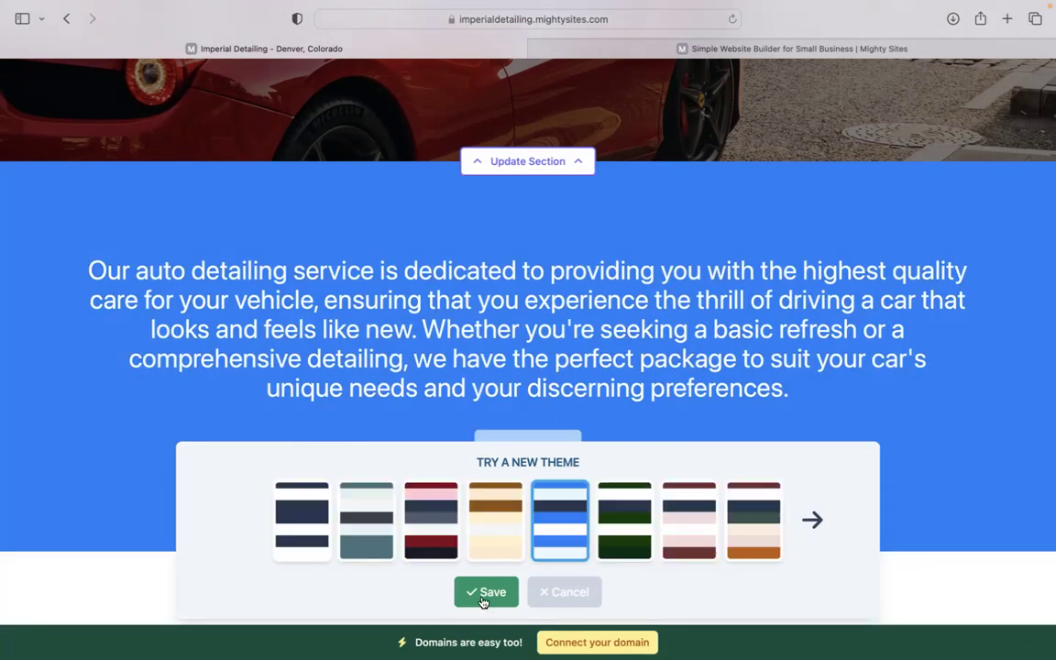
{"action": "left_click", "coordinate": [483, 593]}
{"action": "scroll", "coordinate": [528, 366], "scroll_direction": "up", "scroll_amount": 4}
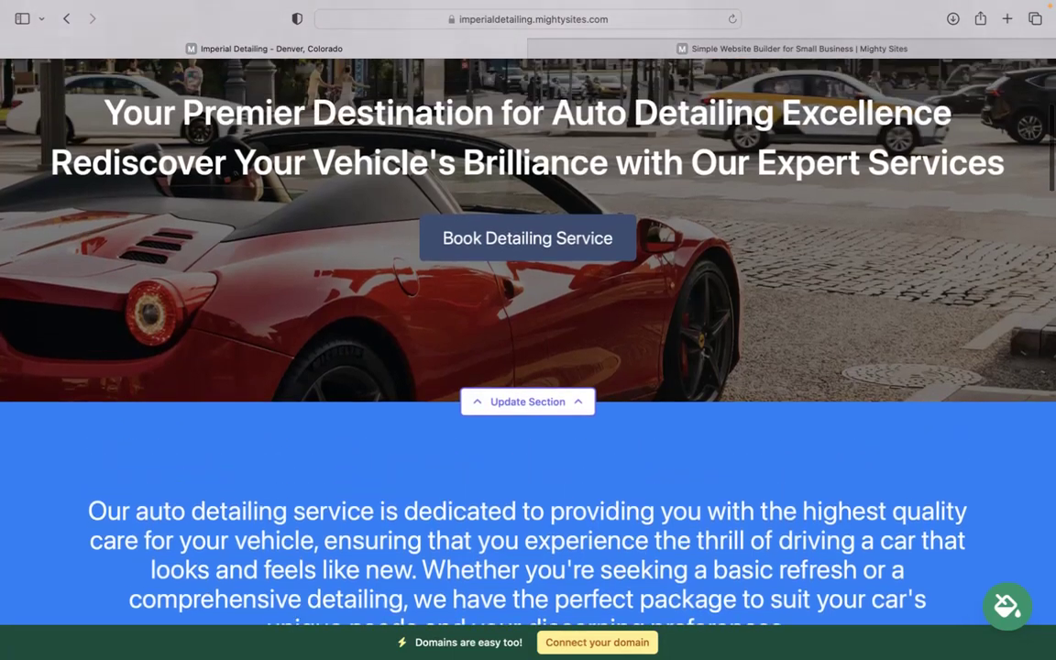
{"action": "scroll", "coordinate": [666, 366], "scroll_direction": "down", "scroll_amount": 4}
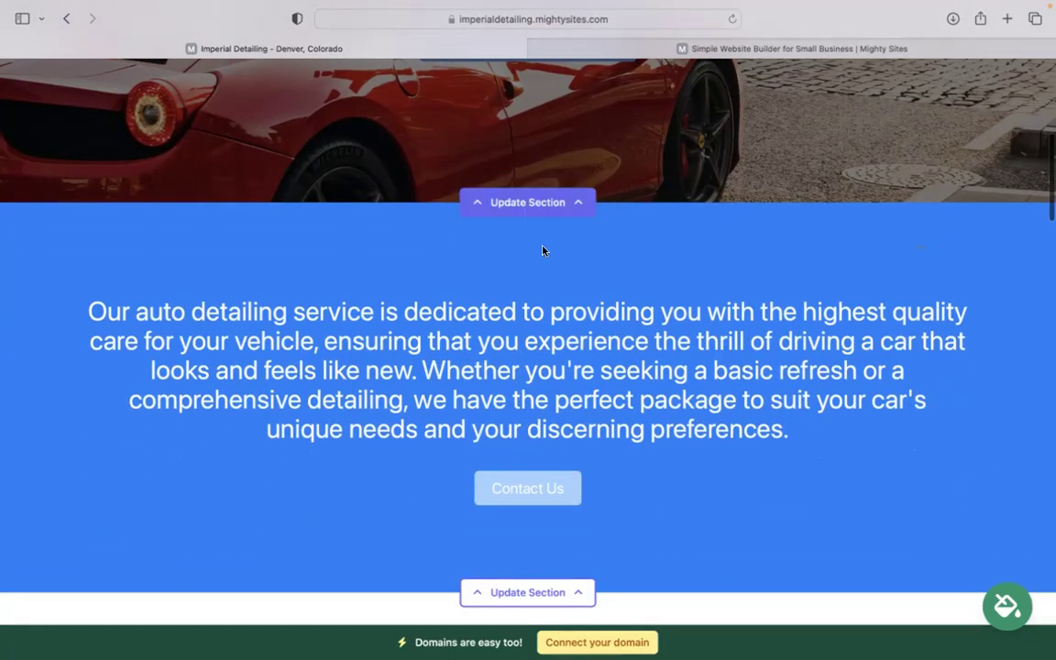
Inspect the hero image and Book Detailing Service button settings, viewing the Another Website link option.
{"action": "left_click", "coordinate": [539, 199]}
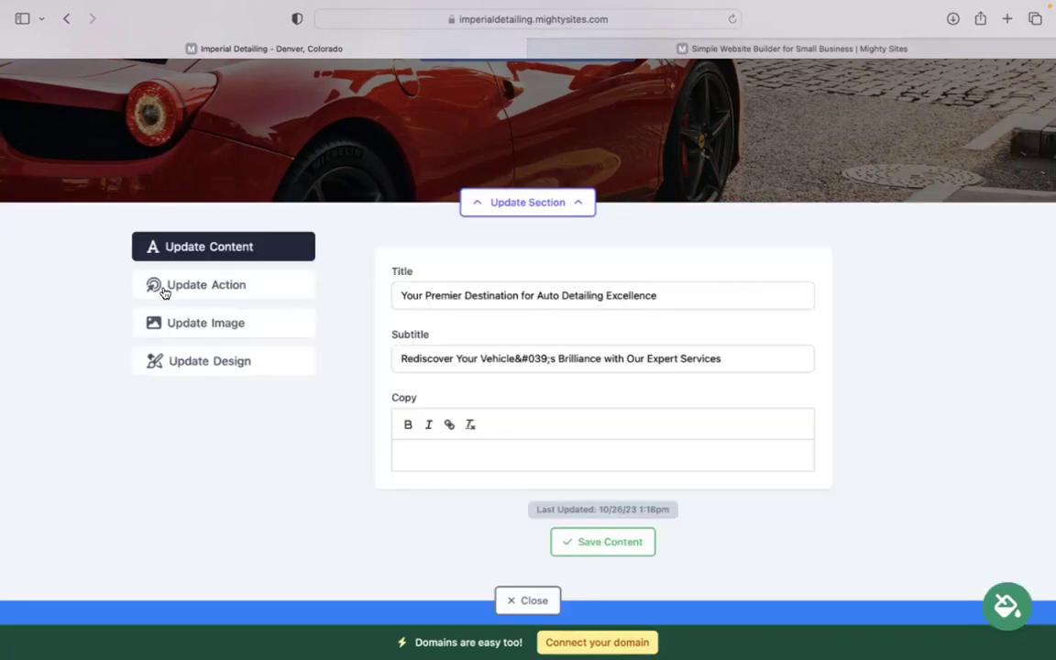
{"action": "left_click", "coordinate": [217, 324]}
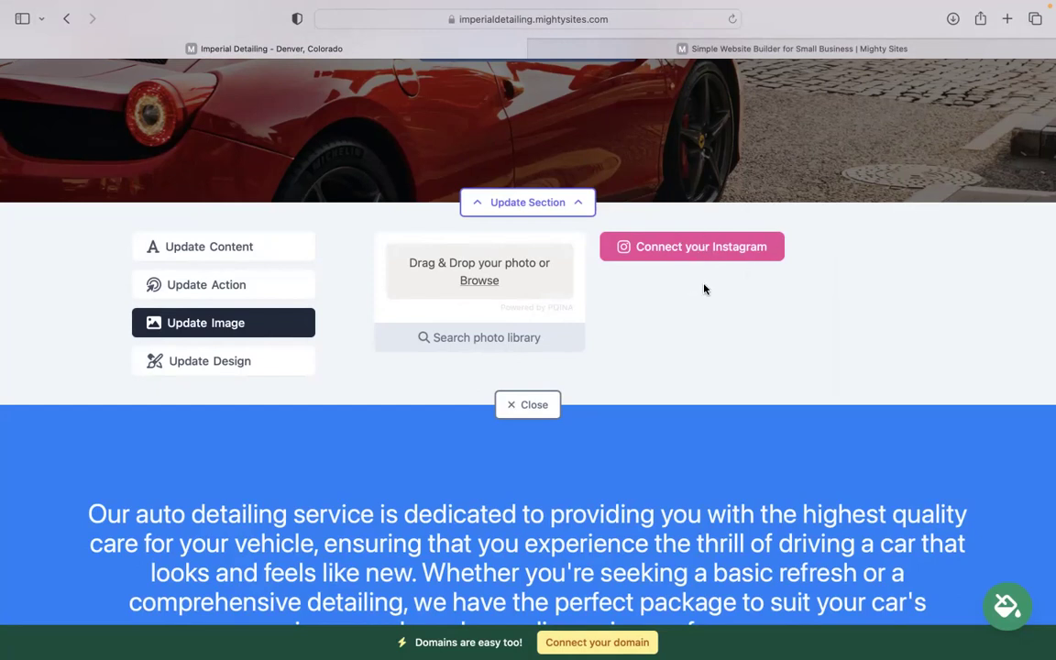
{"action": "left_click", "coordinate": [257, 288]}
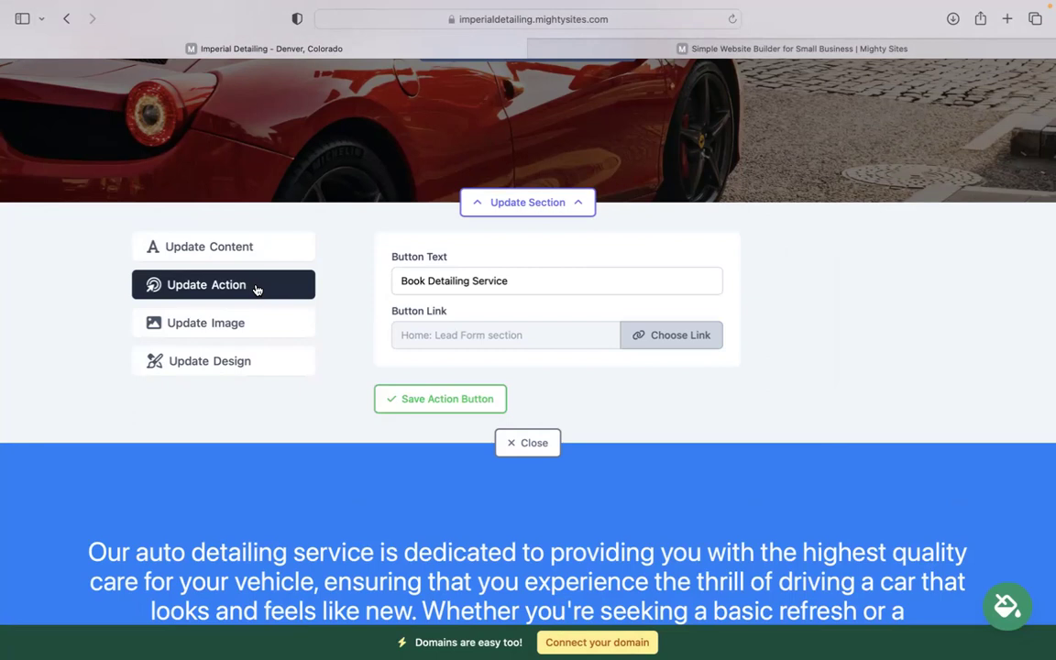
{"action": "scroll", "coordinate": [528, 341], "scroll_direction": "up", "scroll_amount": 2}
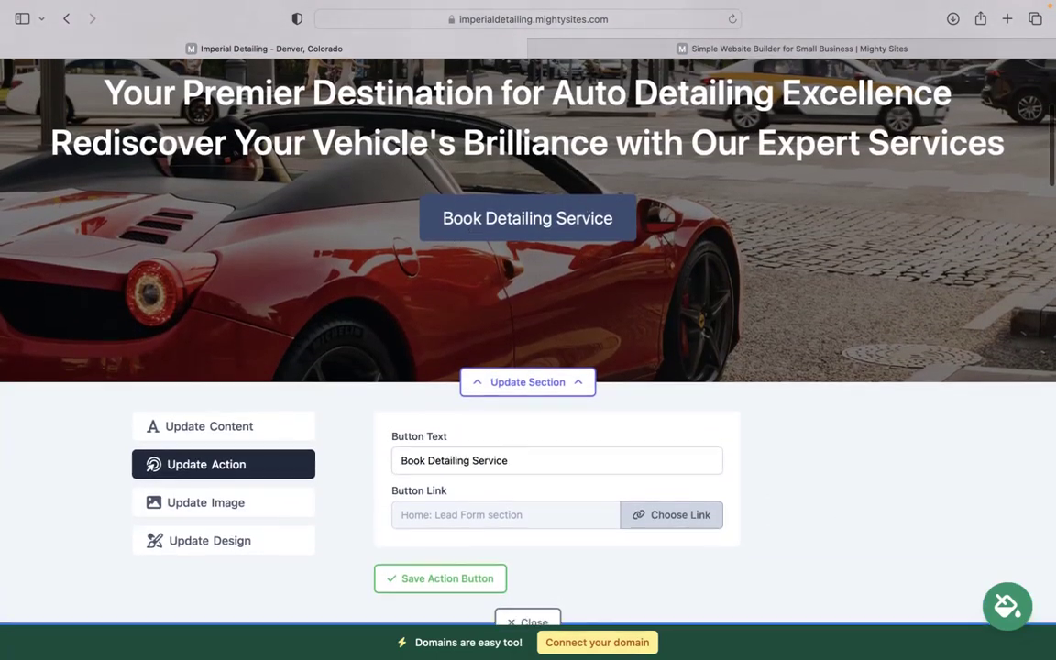
{"action": "scroll", "coordinate": [525, 398], "scroll_direction": "down", "scroll_amount": 1}
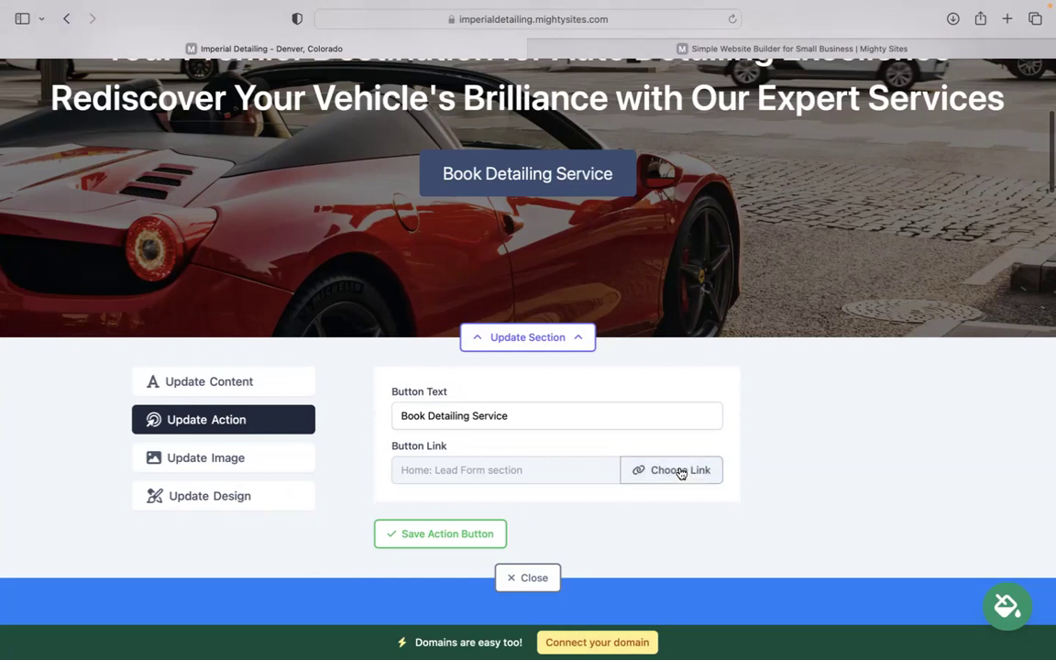
{"action": "left_click", "coordinate": [681, 470]}
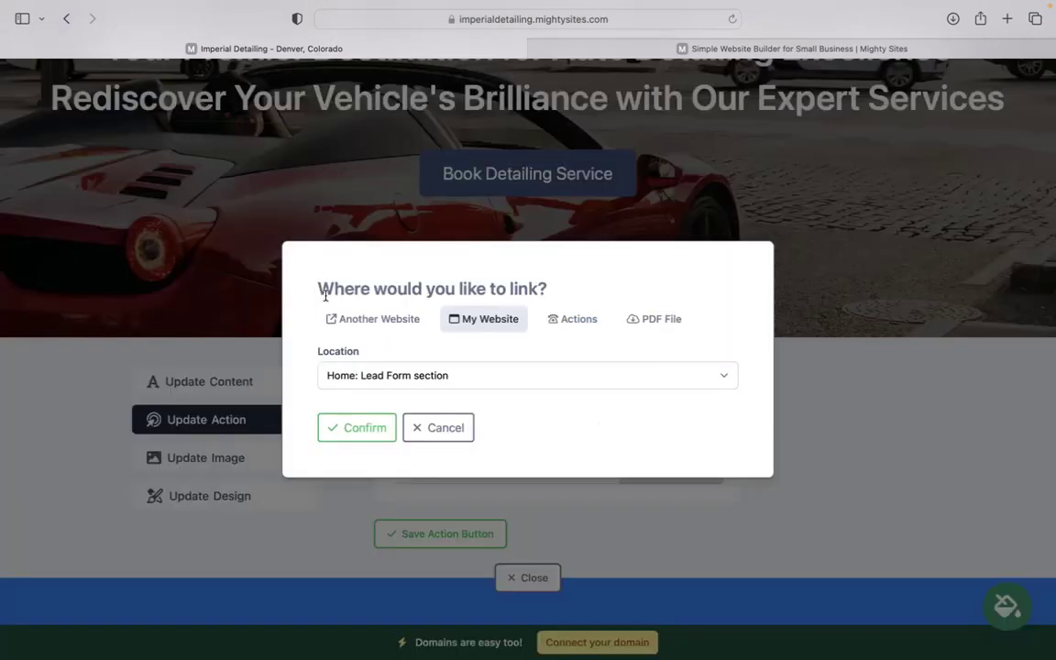
{"action": "left_click", "coordinate": [381, 320]}
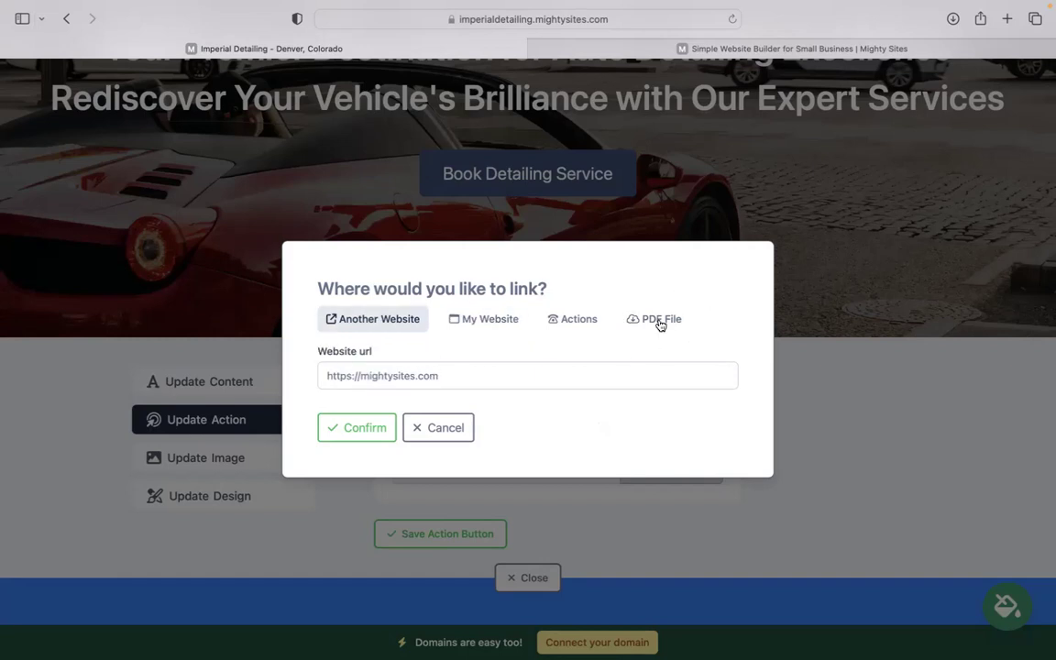
Cancel the link dialog unchanged and scroll down the page to the Get In Touch form.
{"action": "left_click", "coordinate": [445, 429]}
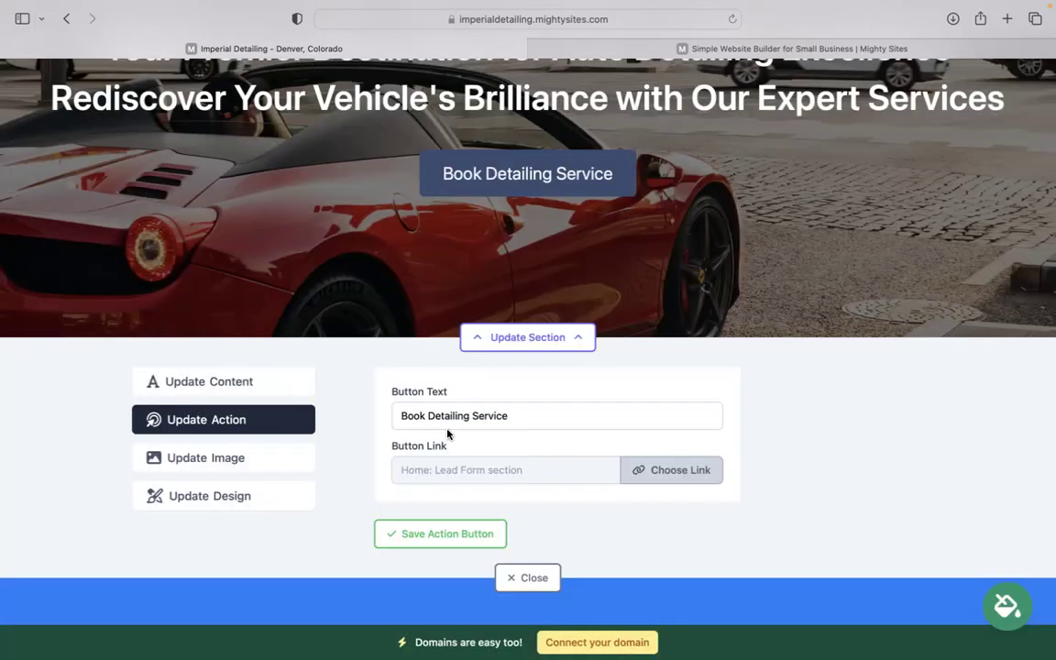
{"action": "scroll", "coordinate": [446, 429], "scroll_direction": "down", "scroll_amount": 1}
{"action": "scroll", "coordinate": [547, 465], "scroll_direction": "down", "scroll_amount": 1}
{"action": "scroll", "coordinate": [544, 465], "scroll_direction": "down", "scroll_amount": 15}
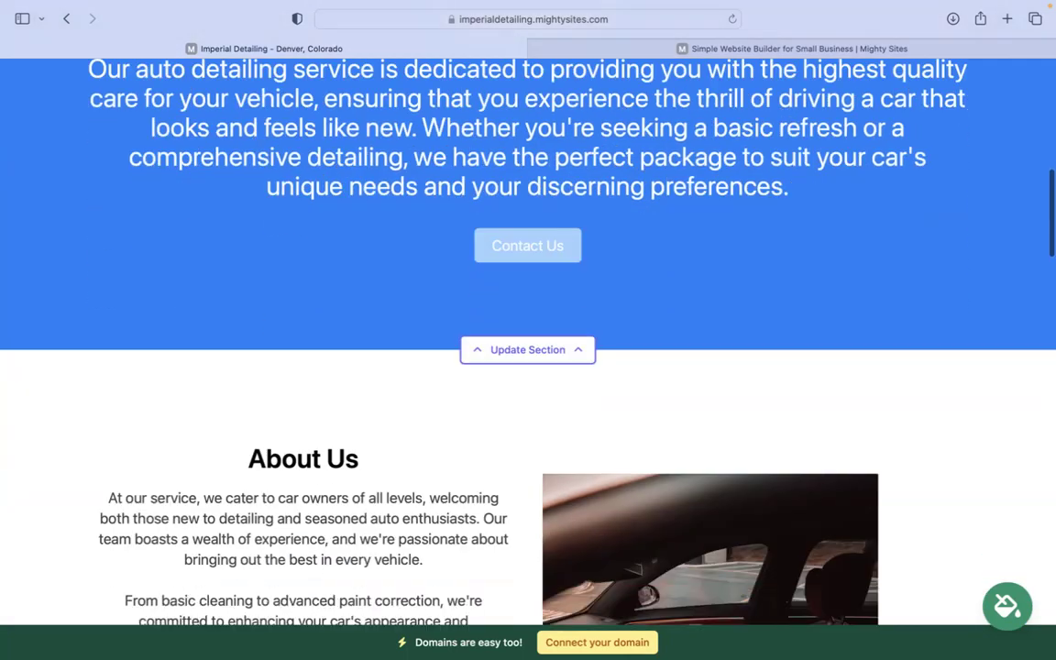
{"action": "scroll", "coordinate": [528, 339], "scroll_direction": "down", "scroll_amount": 15}
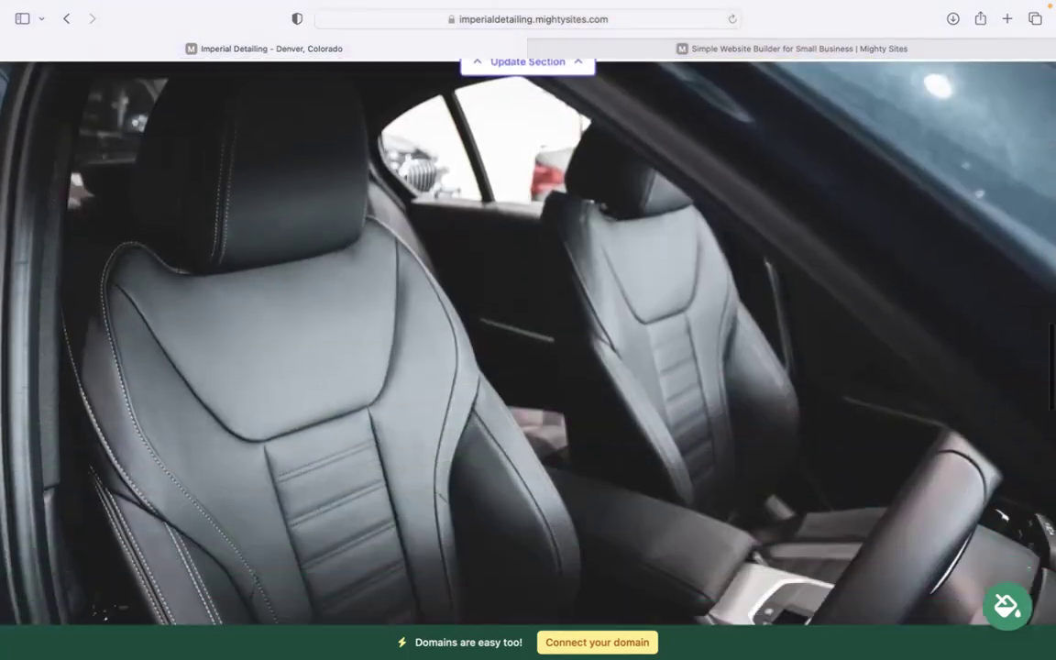
{"action": "scroll", "coordinate": [667, 528], "scroll_direction": "down", "scroll_amount": 5}
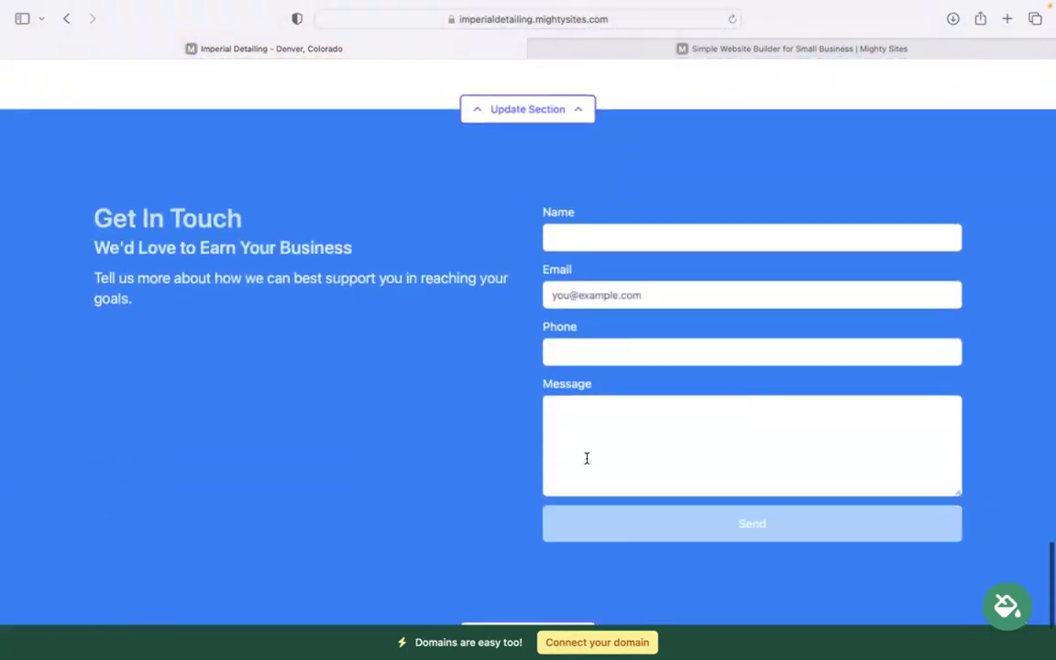
{"action": "scroll", "coordinate": [528, 339], "scroll_direction": "down", "scroll_amount": 4}
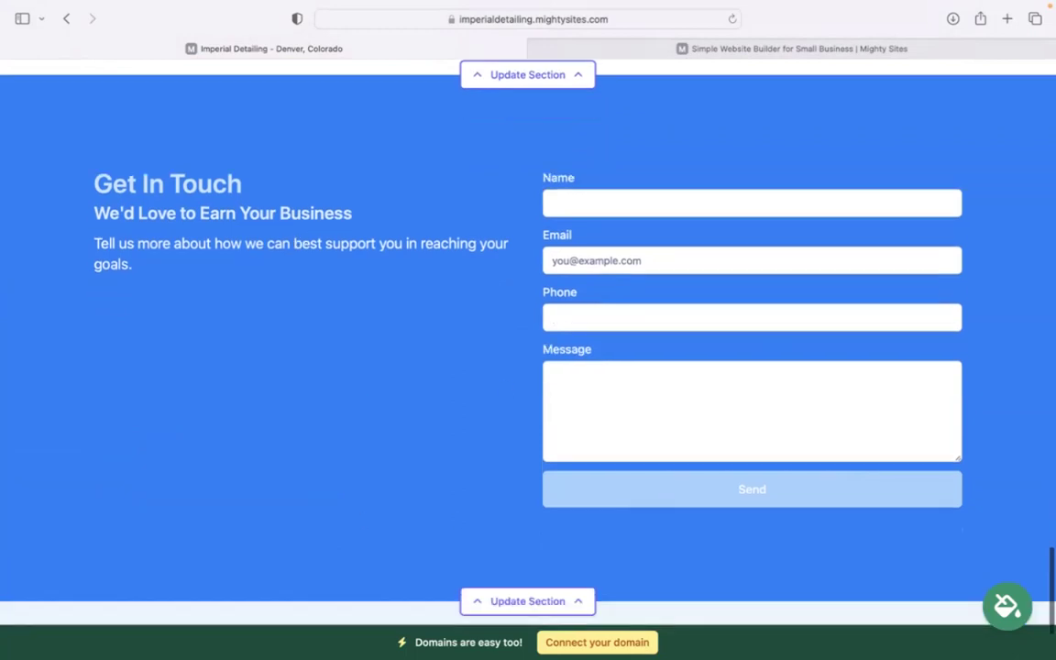
Scroll back up through the page to the header and hero banner.
{"action": "scroll", "coordinate": [528, 339], "scroll_direction": "up", "scroll_amount": 3}
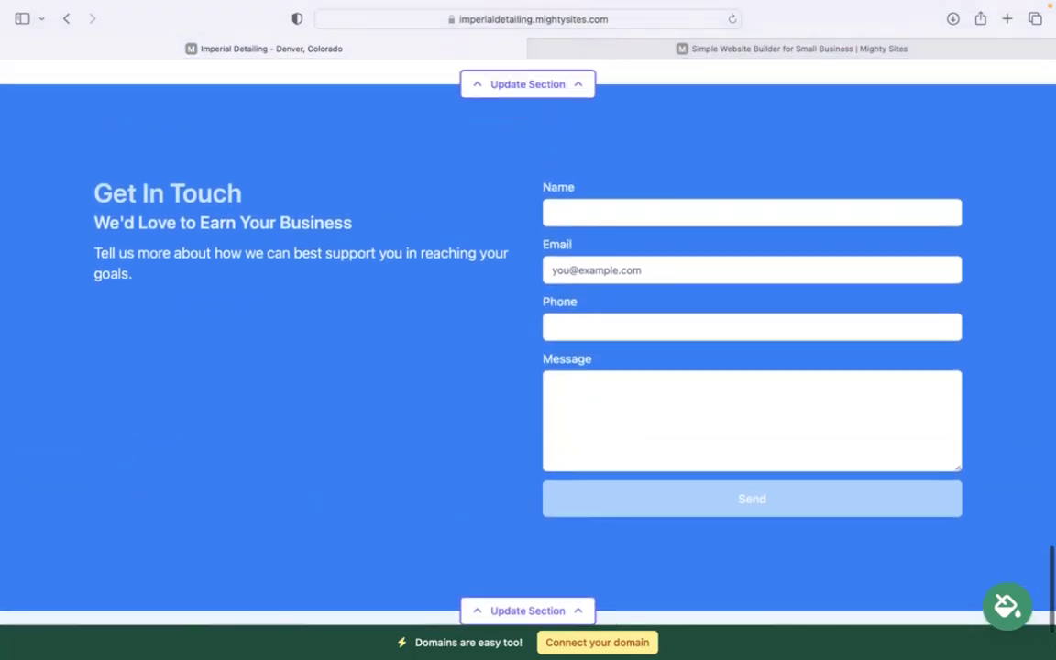
{"action": "scroll", "coordinate": [528, 339], "scroll_direction": "down", "scroll_amount": 2}
{"action": "scroll", "coordinate": [528, 340], "scroll_direction": "up", "scroll_amount": 12}
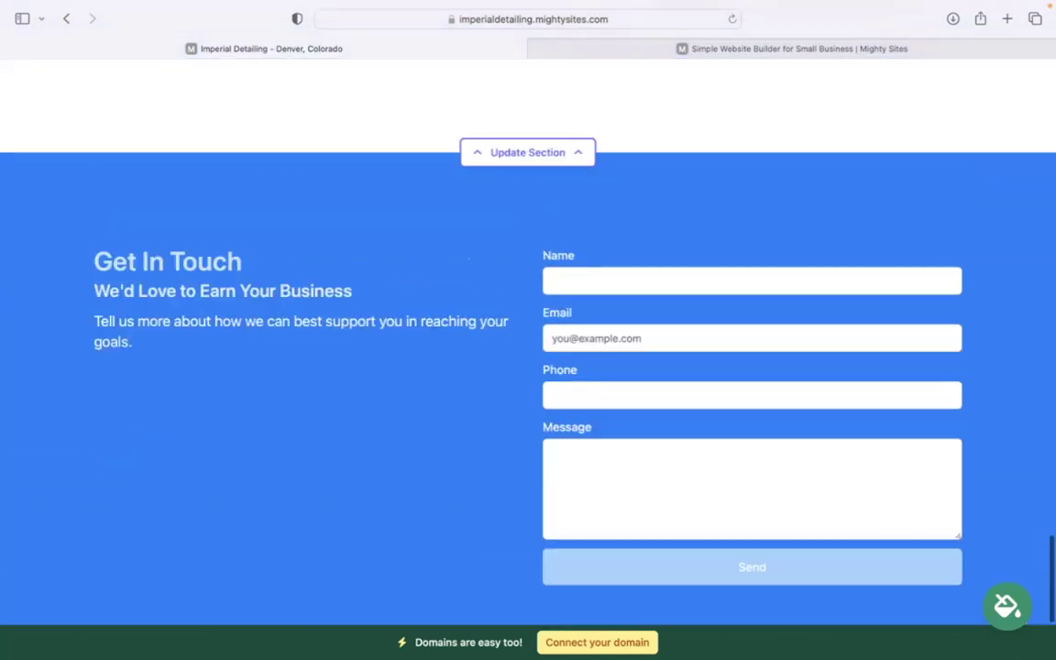
{"action": "scroll", "coordinate": [624, 569], "scroll_direction": "up", "scroll_amount": 5}
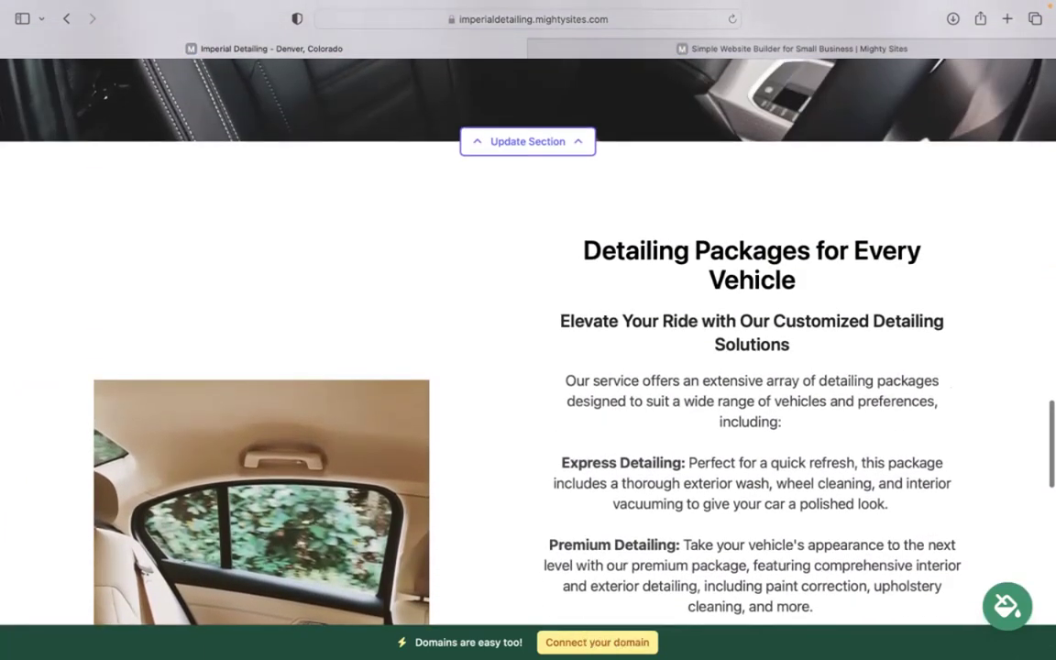
{"action": "scroll", "coordinate": [528, 340], "scroll_direction": "up", "scroll_amount": 5}
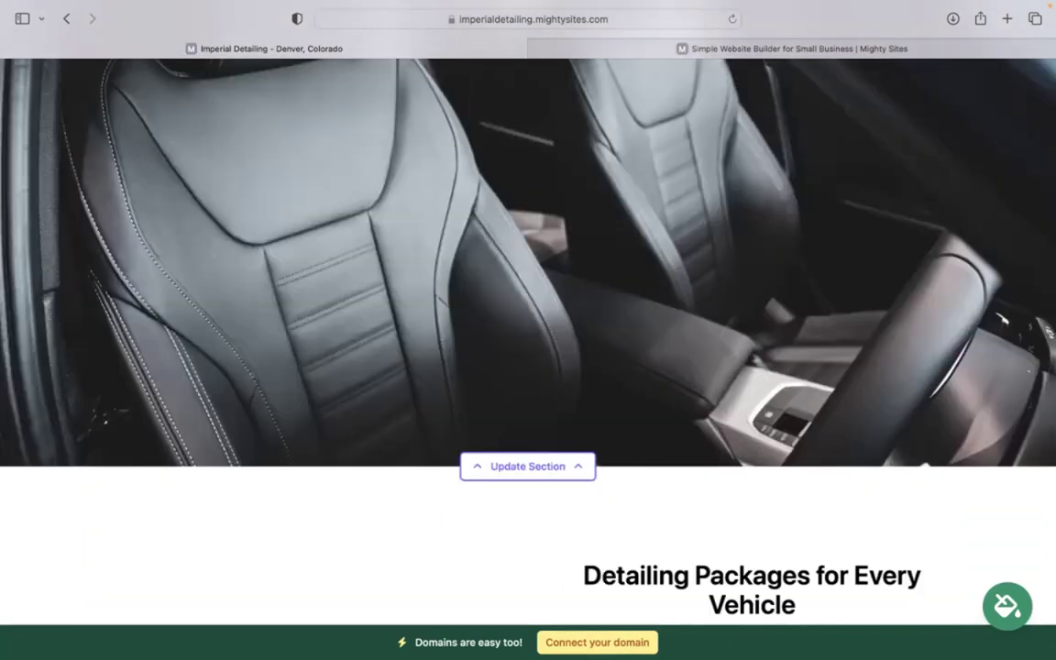
{"action": "scroll", "coordinate": [557, 568], "scroll_direction": "up", "scroll_amount": 5}
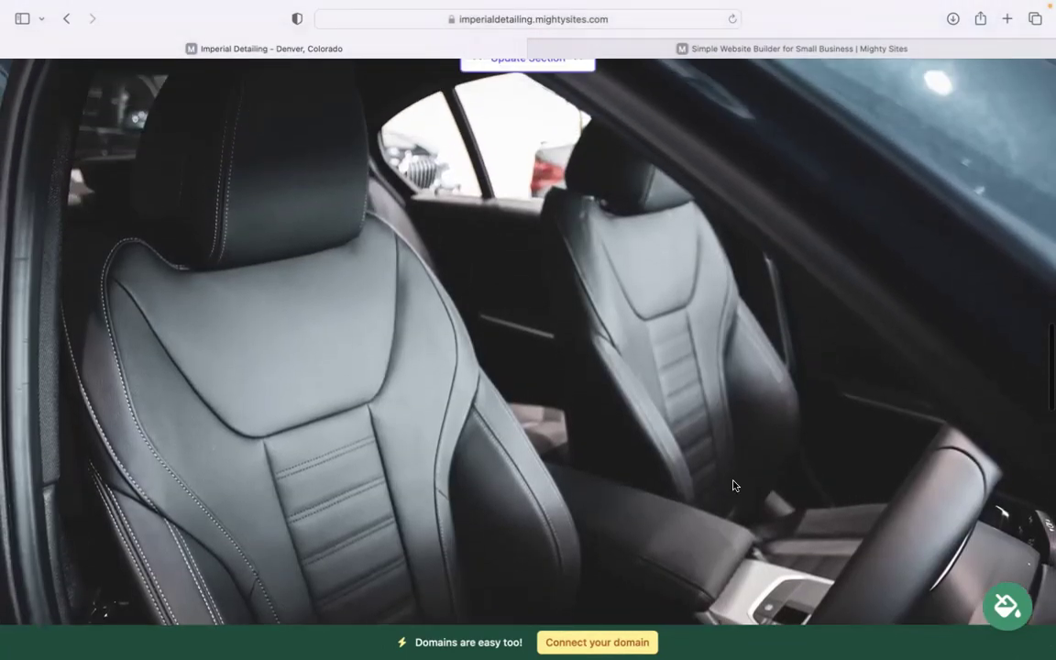
{"action": "scroll", "coordinate": [696, 550], "scroll_direction": "up", "scroll_amount": 5}
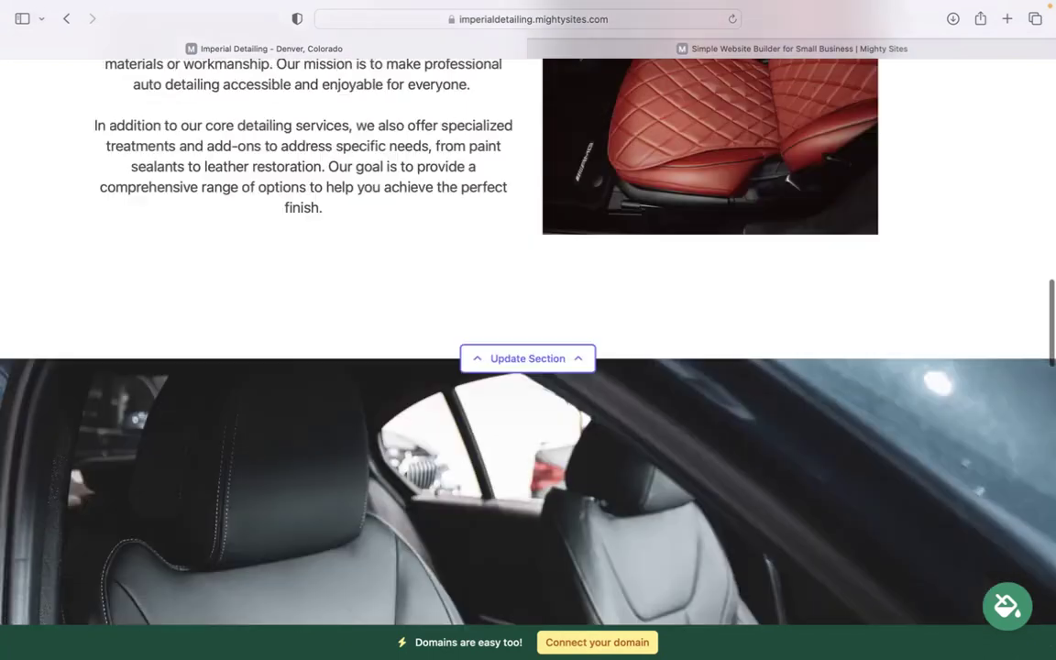
{"action": "scroll", "coordinate": [762, 375], "scroll_direction": "up", "scroll_amount": 5}
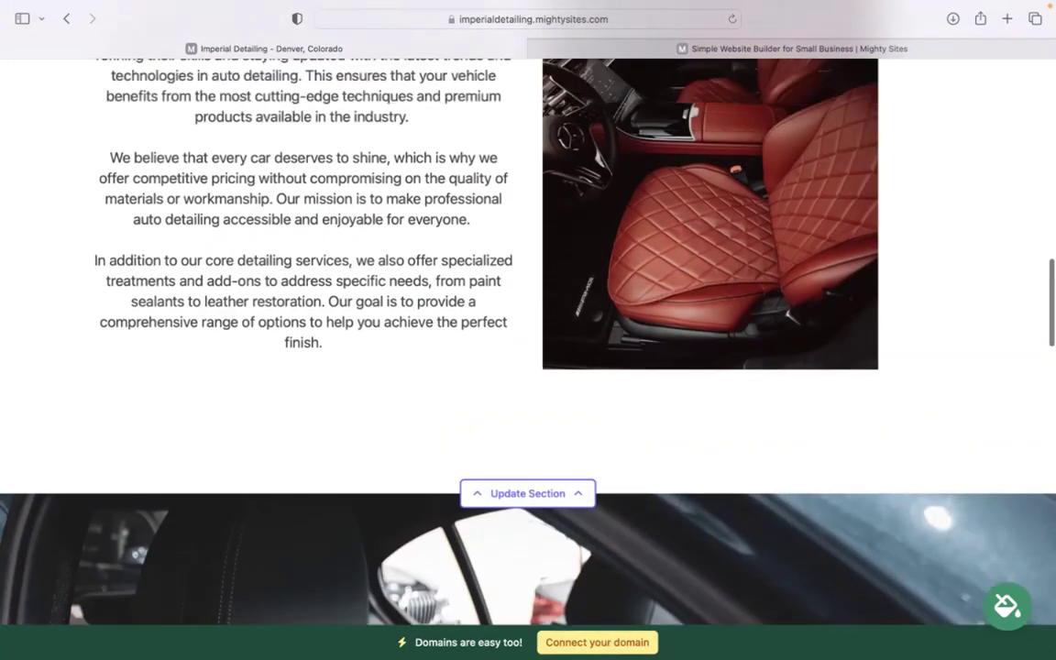
{"action": "scroll", "coordinate": [762, 375], "scroll_direction": "up", "scroll_amount": 7}
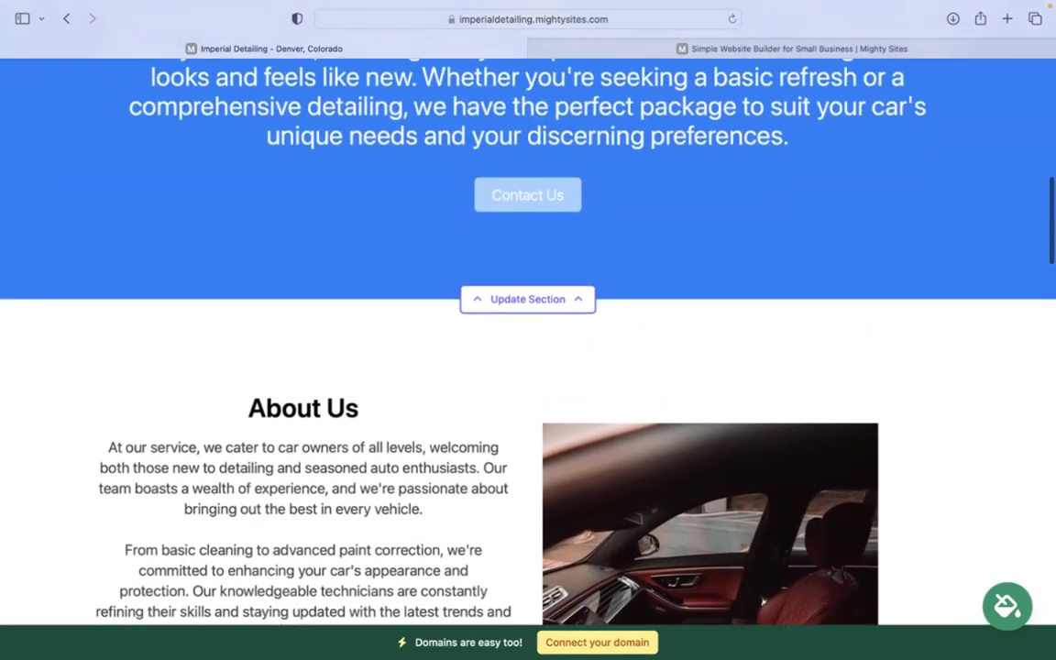
{"action": "scroll", "coordinate": [528, 366], "scroll_direction": "up", "scroll_amount": 6}
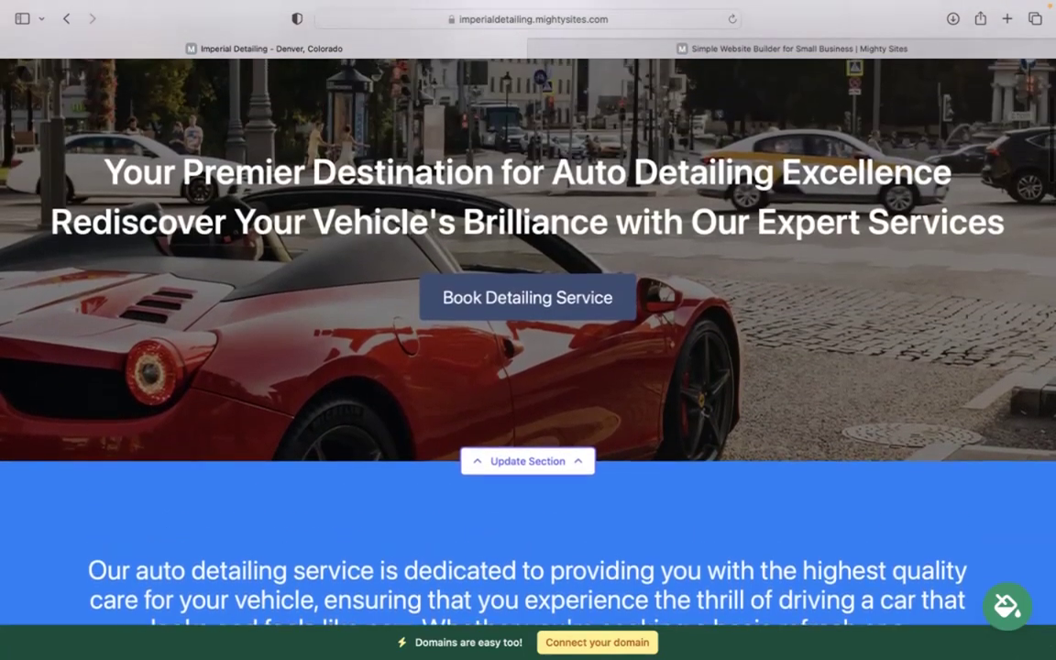
{"action": "scroll", "coordinate": [528, 366], "scroll_direction": "up", "scroll_amount": 1}
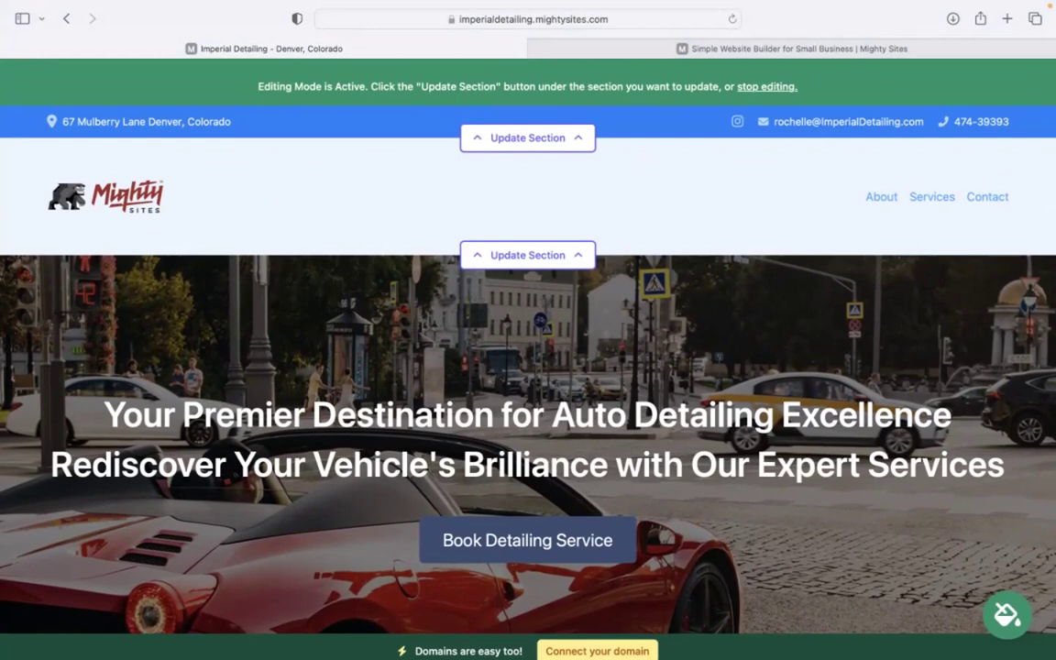
{"action": "scroll", "coordinate": [528, 367], "scroll_direction": "down", "scroll_amount": 1}
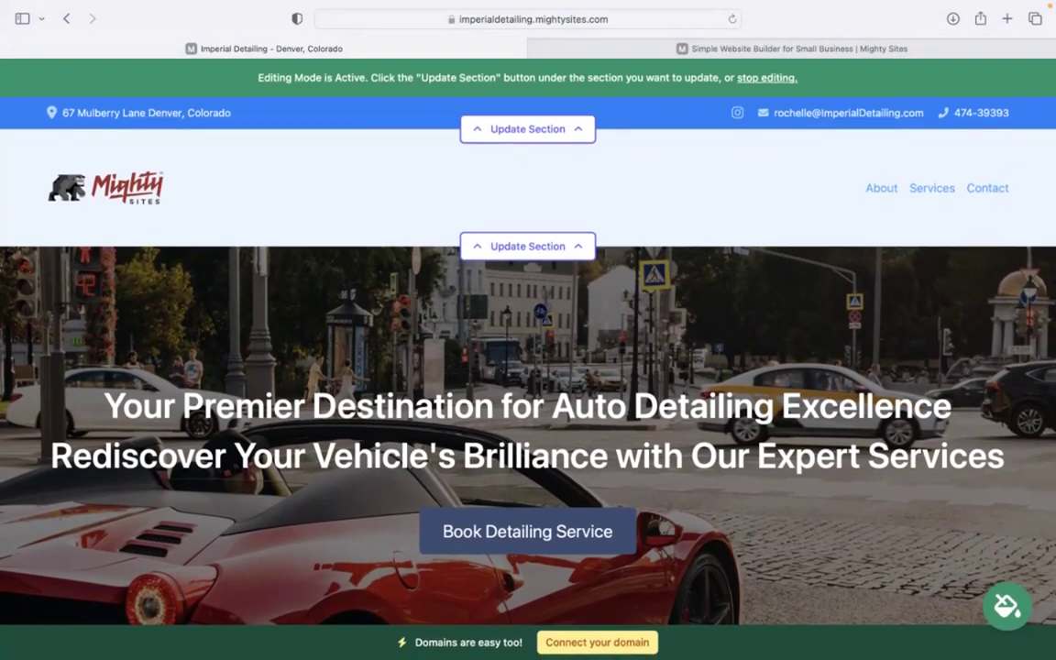